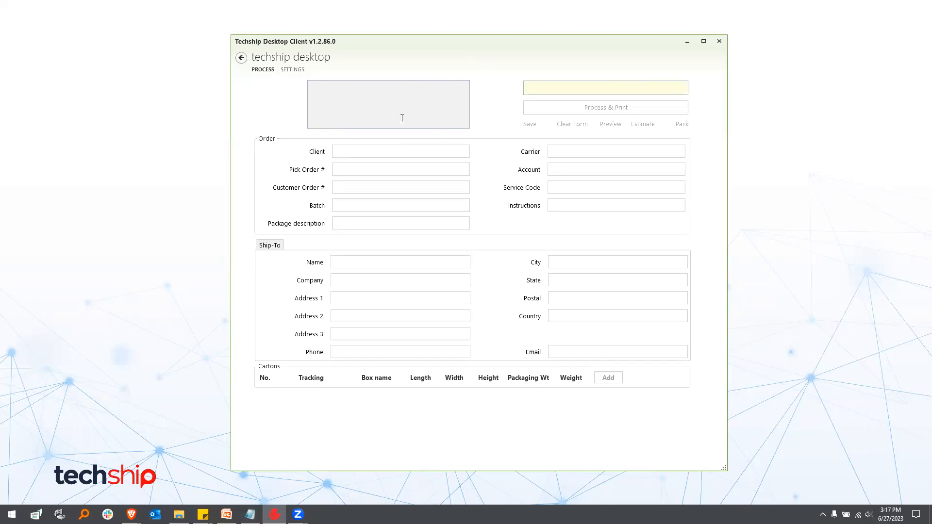
Step: Enter the first pick order number in the scan field and load the order in preview
{"action": "left_click", "coordinate": [339, 88]}
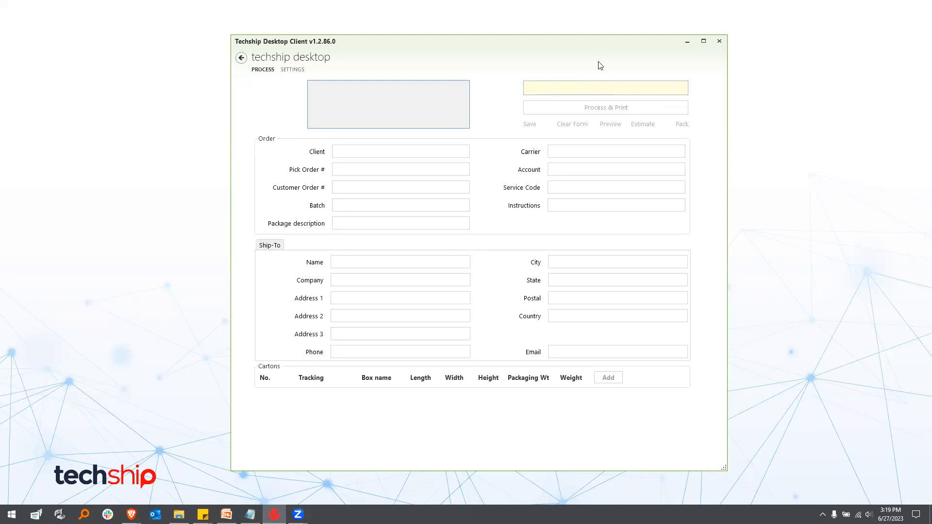
{"action": "left_click", "coordinate": [617, 87]}
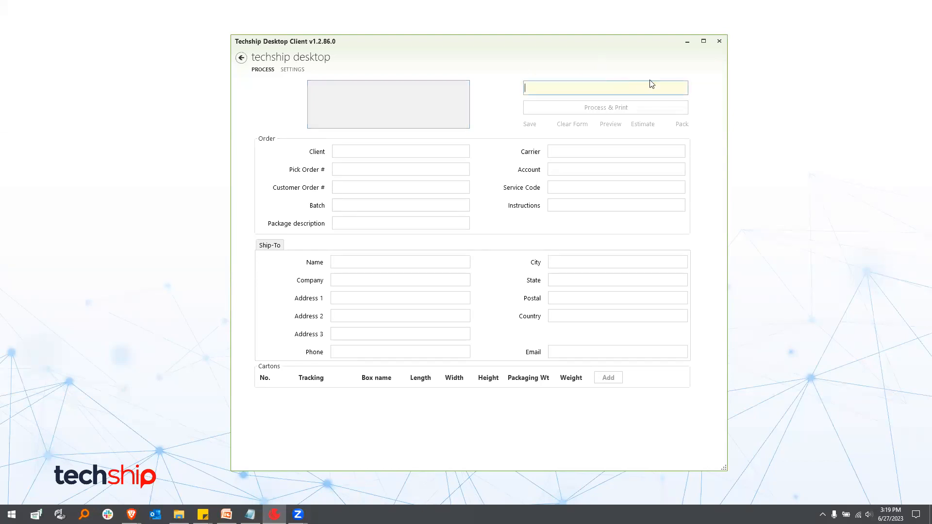
{"action": "type", "text": "1204253X"}
{"action": "left_click", "coordinate": [616, 127]}
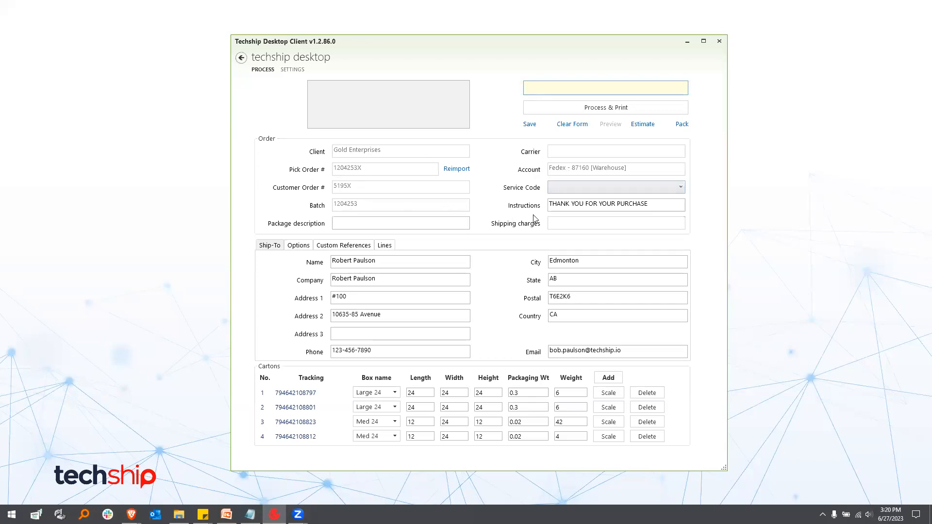
Step: Examine the loaded order's instructions, shipping options, custom references and line items, ending on the ship-to address
{"action": "left_click", "coordinate": [651, 203]}
{"action": "key", "text": "ctrl+a"}
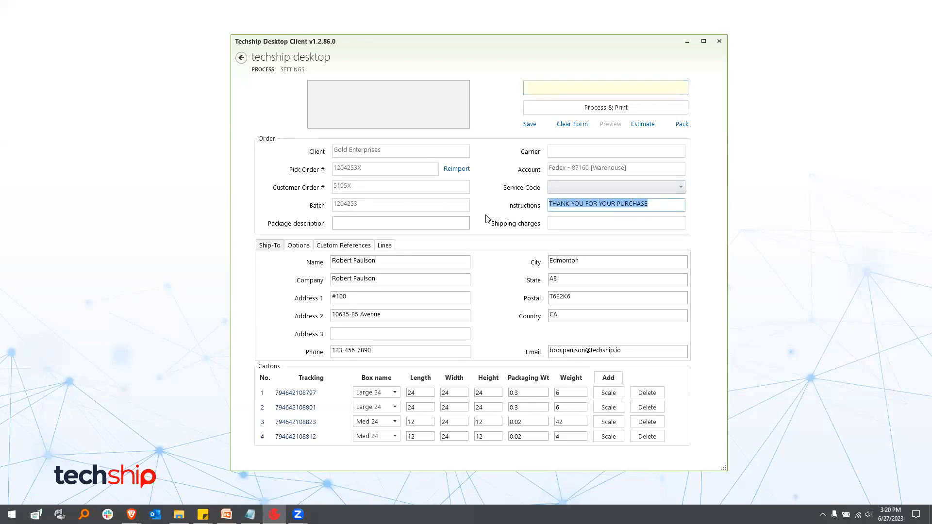
{"action": "left_click", "coordinate": [273, 247]}
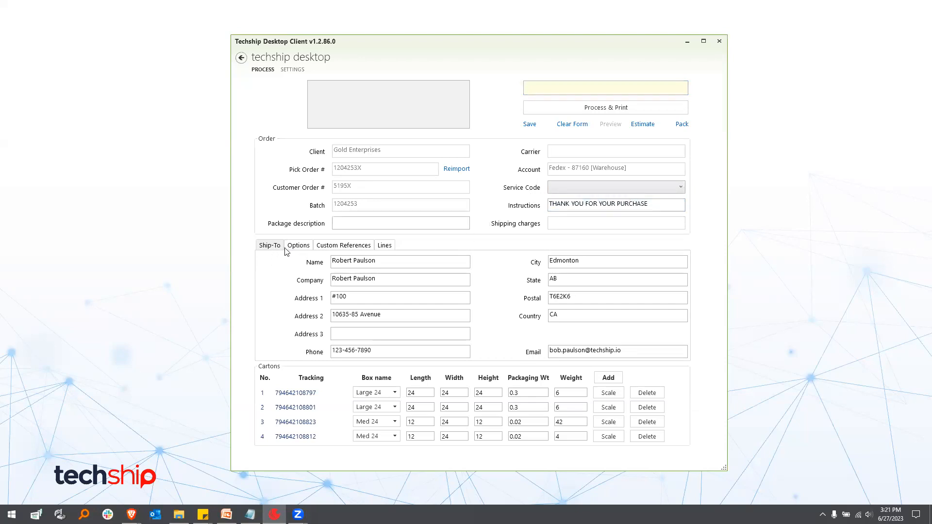
{"action": "key", "text": "Tab"}
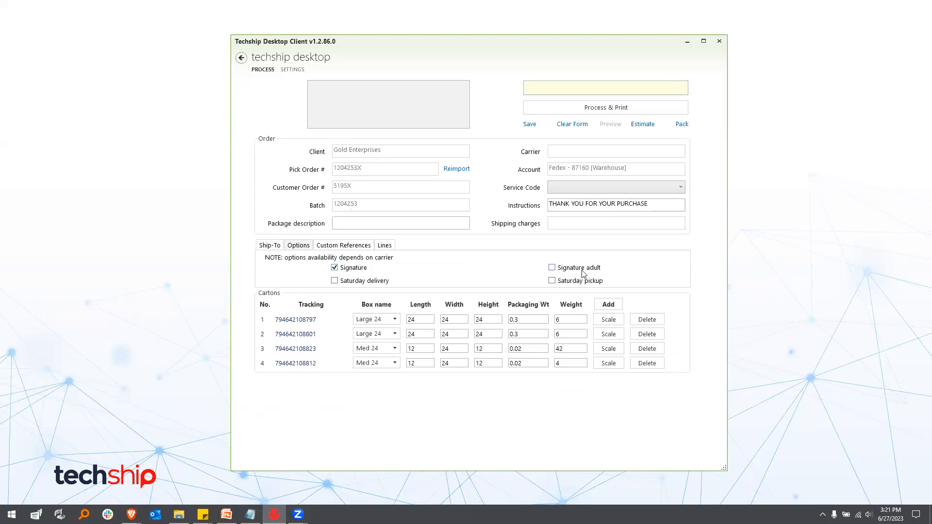
{"action": "left_click", "coordinate": [359, 270]}
{"action": "left_click", "coordinate": [363, 245]}
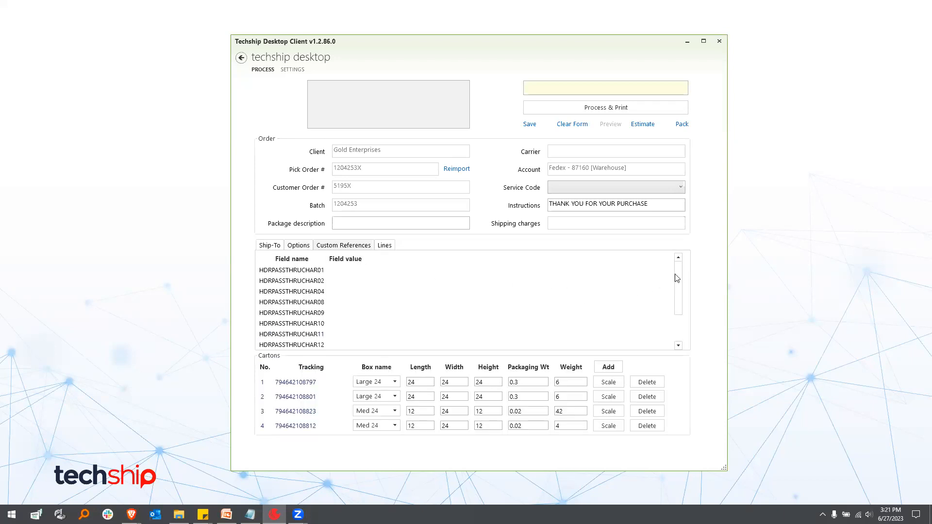
{"action": "scroll", "coordinate": [676, 320], "scroll_direction": "down", "scroll_amount": 1}
{"action": "left_click_drag", "start_coordinate": [683, 301], "coordinate": [682, 278]}
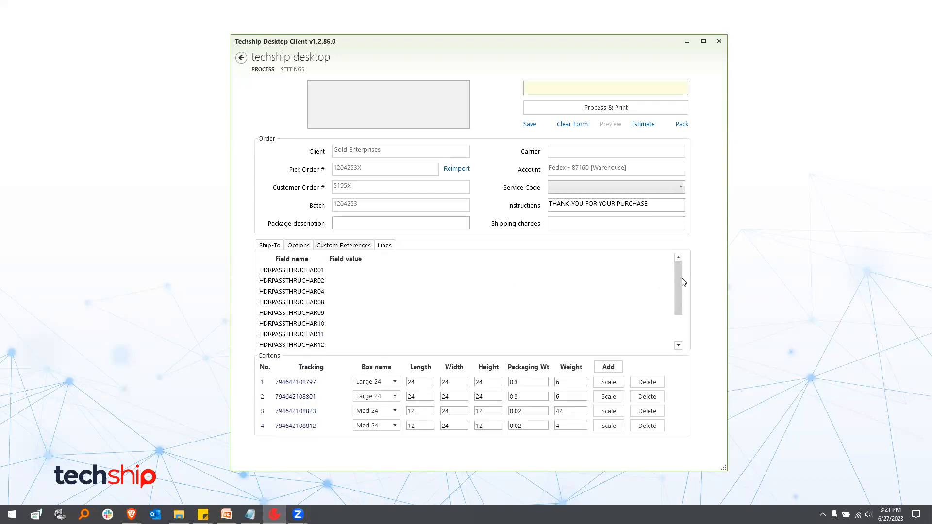
{"action": "left_click", "coordinate": [383, 249]}
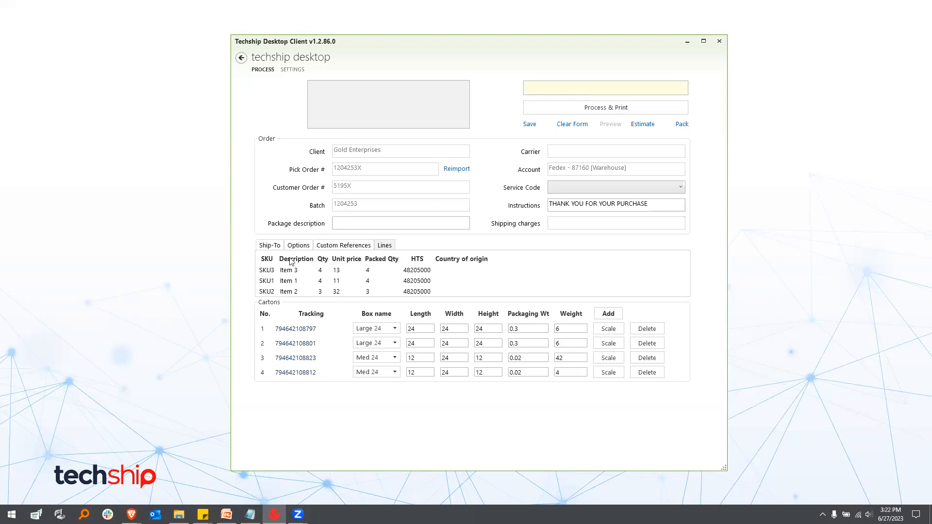
{"action": "left_click", "coordinate": [271, 245]}
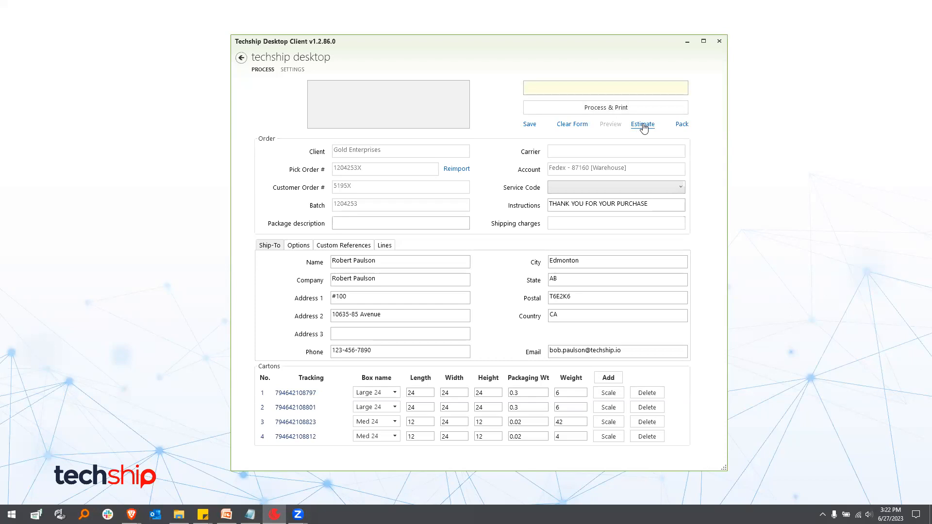
Step: Clear the form and preview the same pick order again by its number
{"action": "left_click", "coordinate": [583, 127]}
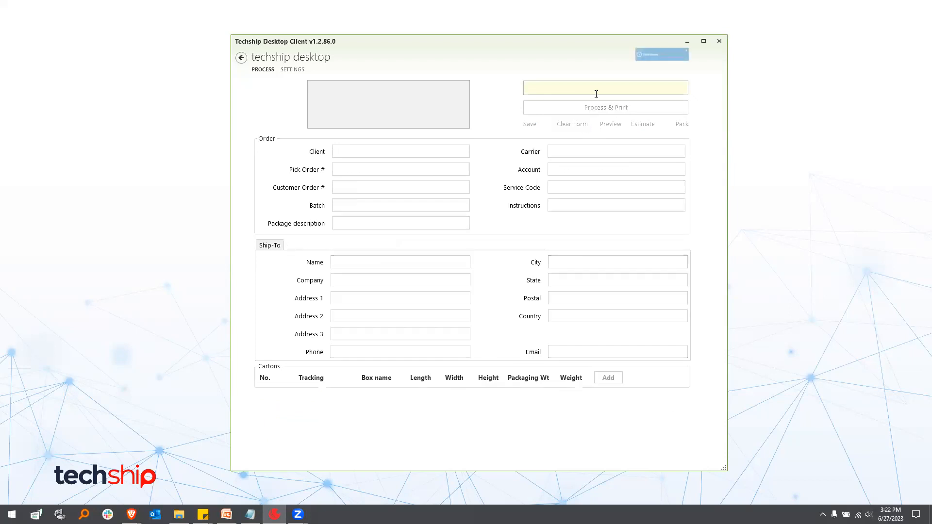
{"action": "type", "text": "1204253X"}
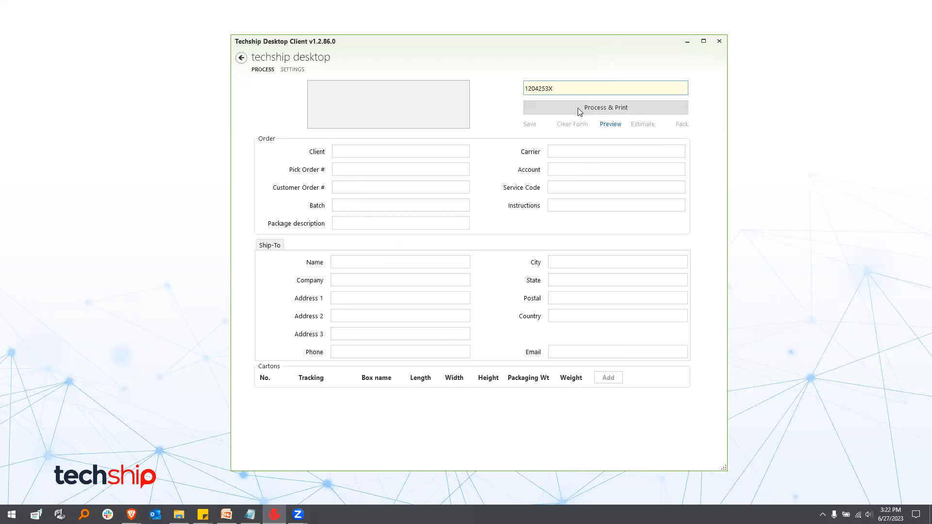
{"action": "left_click", "coordinate": [611, 125]}
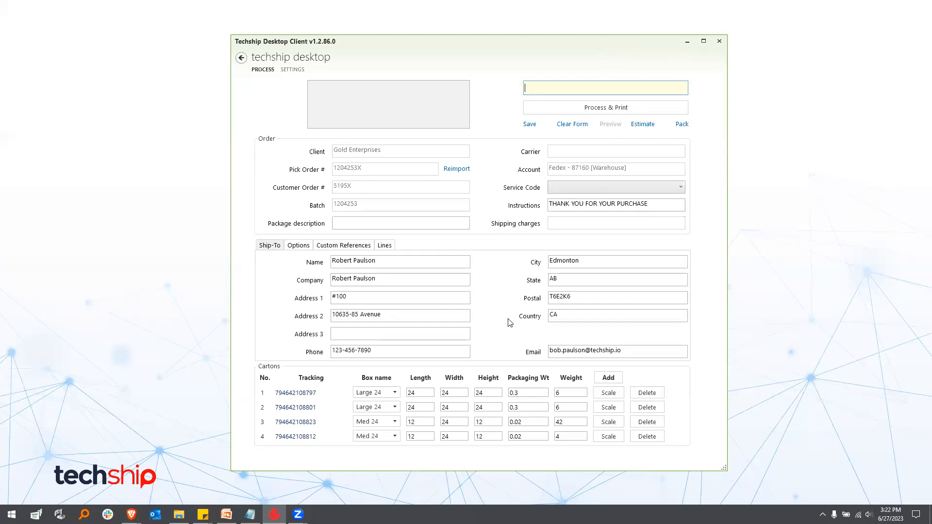
Step: Clear the previewed order, re-enter its pick order number, and process and print the shipment
{"action": "left_click", "coordinate": [572, 124]}
{"action": "type", "text": "1204253X"}
{"action": "left_click", "coordinate": [605, 108]}
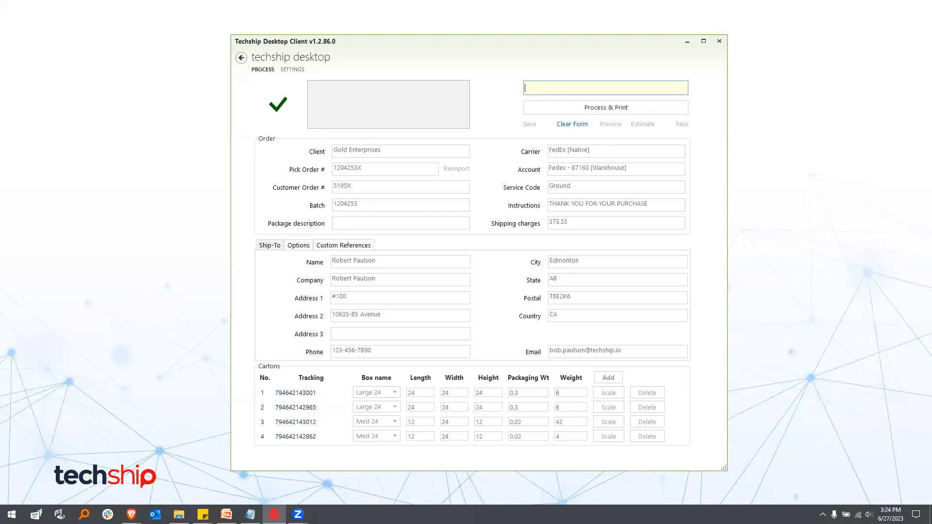
Step: Enter the second pick order number and load that order for review without shipping it
{"action": "key", "text": "alt+Tab"}
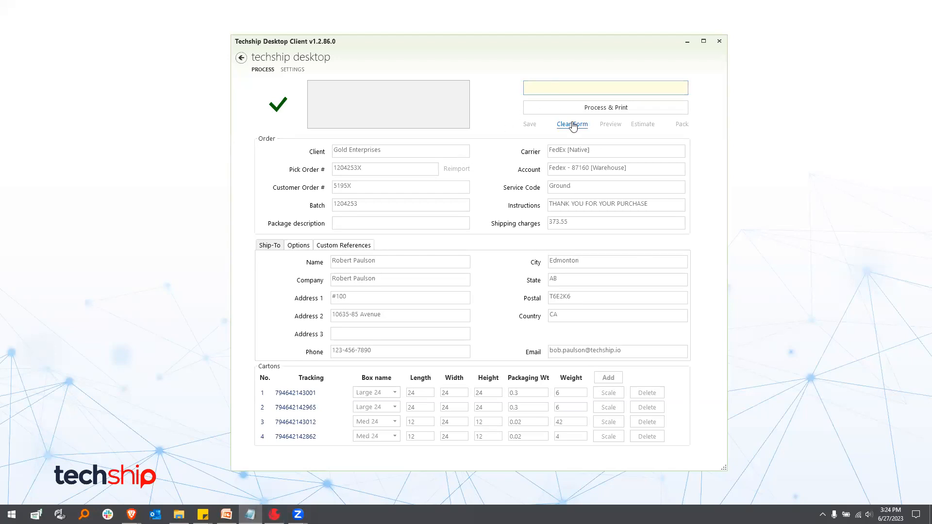
{"action": "left_click", "coordinate": [582, 88]}
{"action": "type", "text": "1204254X"}
{"action": "left_click", "coordinate": [623, 106]}
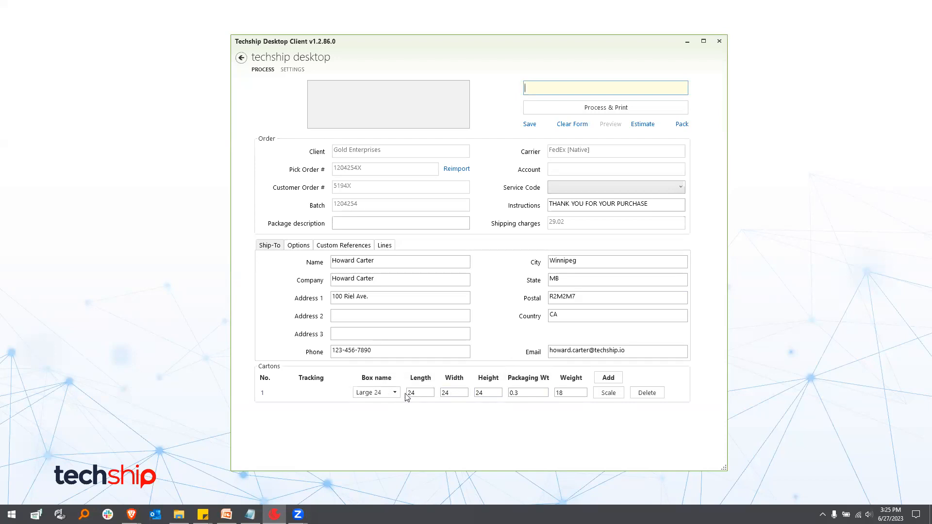
Step: Set the carton's length and width to 30 and its height to 20
{"action": "left_click", "coordinate": [581, 393]}
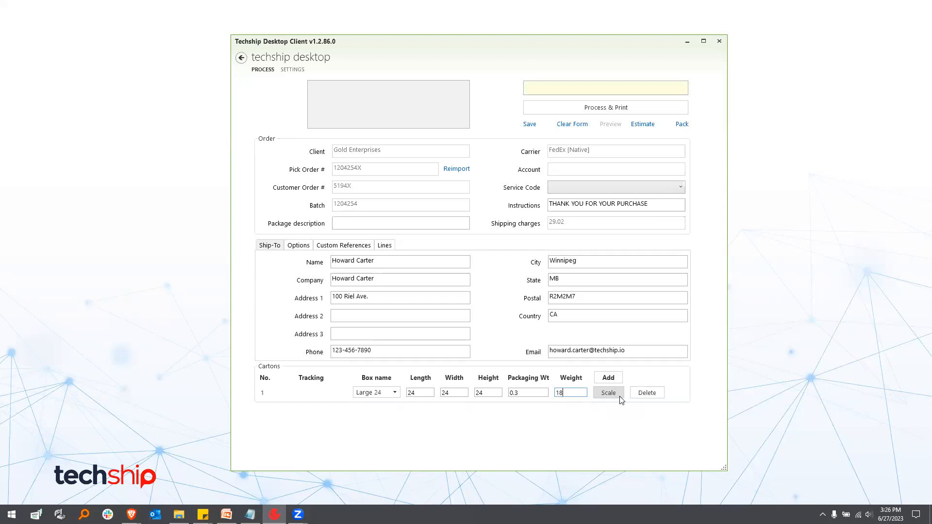
{"action": "left_click", "coordinate": [423, 392]}
{"action": "double_click", "coordinate": [412, 393]}
{"action": "type", "text": "30"}
{"action": "key", "text": "Tab"}
{"action": "type", "text": "304"}
{"action": "key", "text": "BackSpace"}
{"action": "key", "text": "Tab"}
{"action": "key", "text": "Delete"}
{"action": "key", "text": "Delete"}
{"action": "type", "text": "20"}
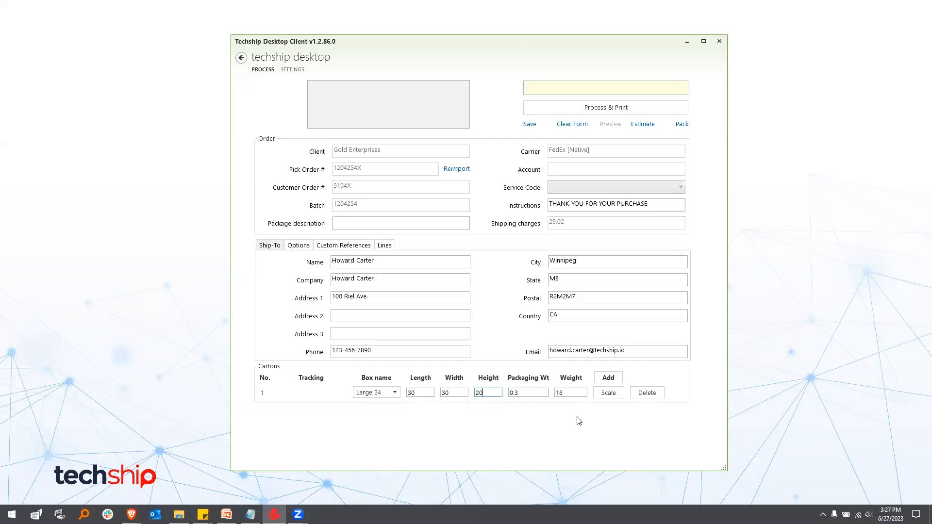
{"action": "type", "text": "0"}
{"action": "key", "text": "BackSpace"}
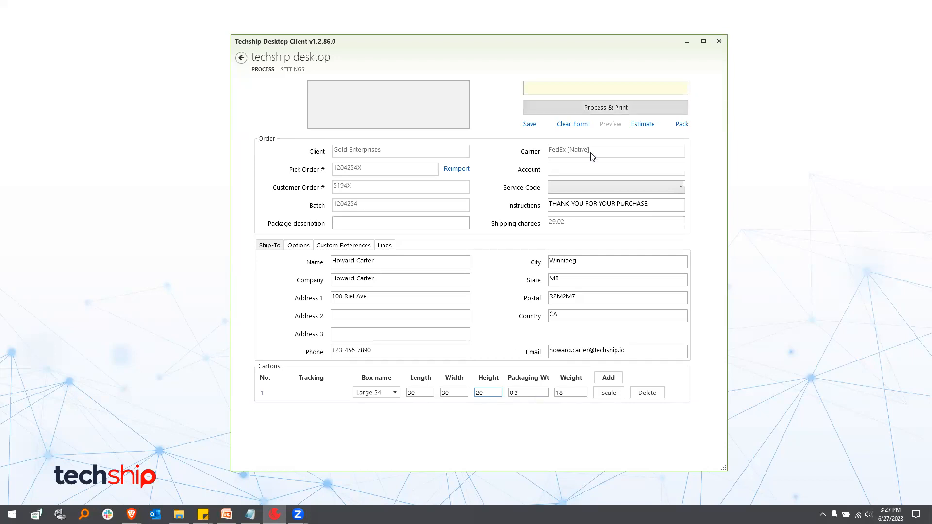
Step: Clear the form to discard the carton edits and reload the second pick order in preview
{"action": "left_click", "coordinate": [581, 125]}
{"action": "type", "text": "1204254X"}
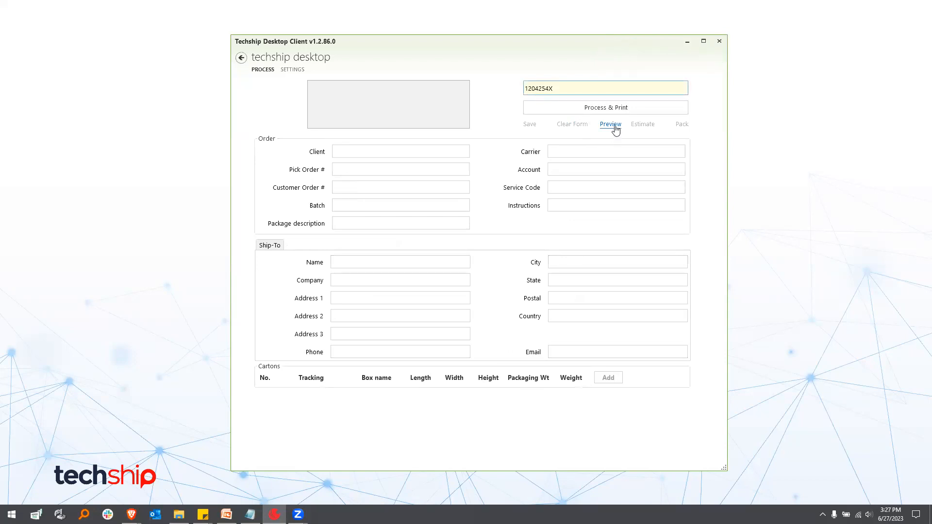
{"action": "key", "text": "Return"}
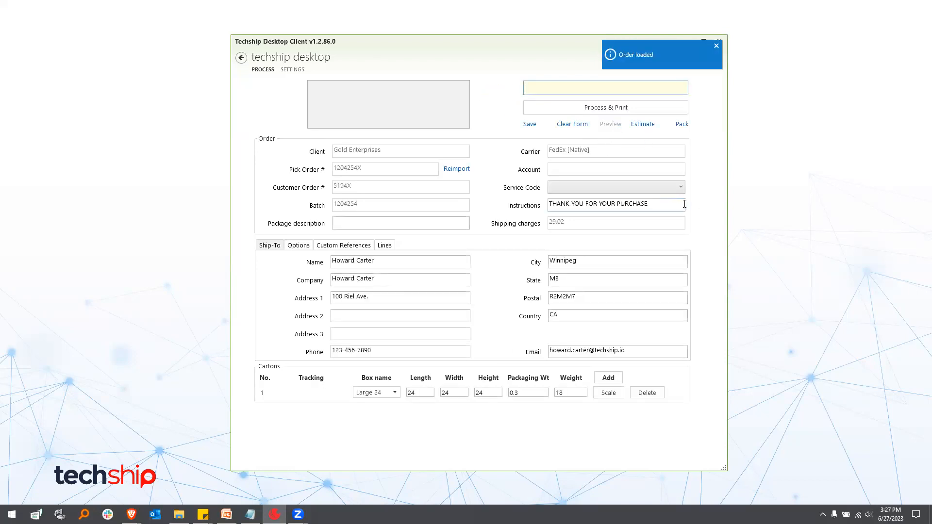
Step: Change the first carton's box to Med 24
{"action": "left_click", "coordinate": [394, 392]}
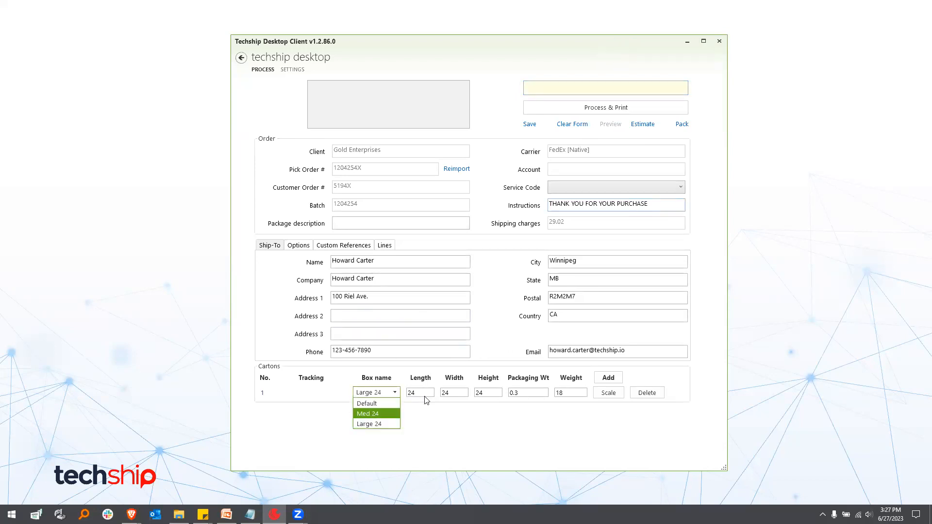
{"action": "left_click", "coordinate": [384, 414]}
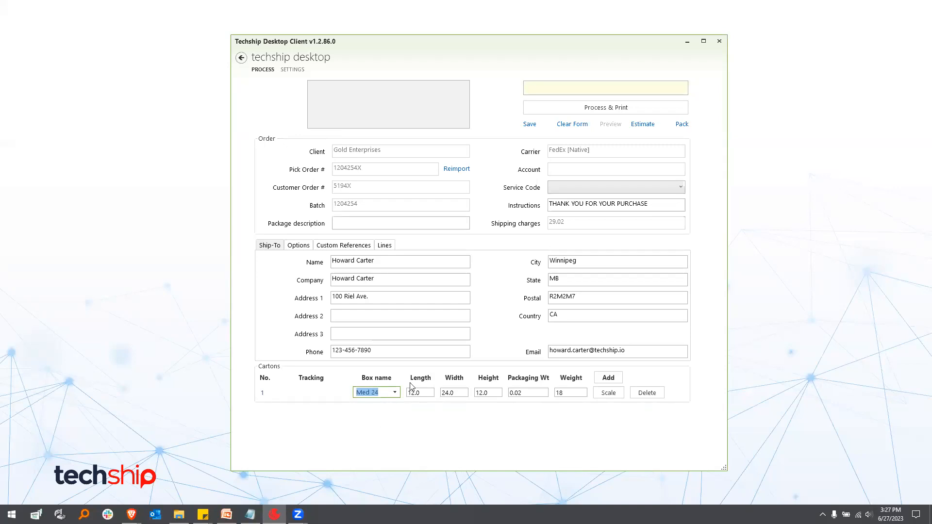
{"action": "left_click", "coordinate": [396, 393]}
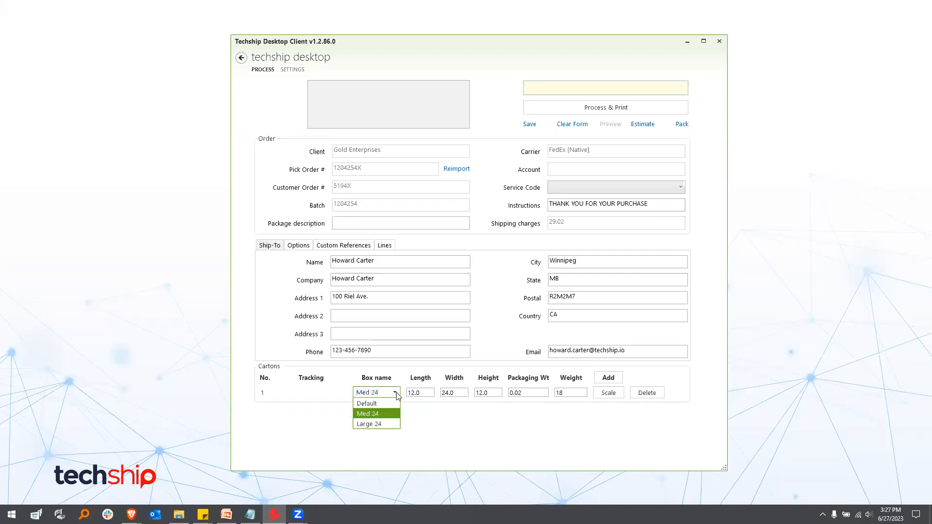
{"action": "left_click", "coordinate": [396, 392]}
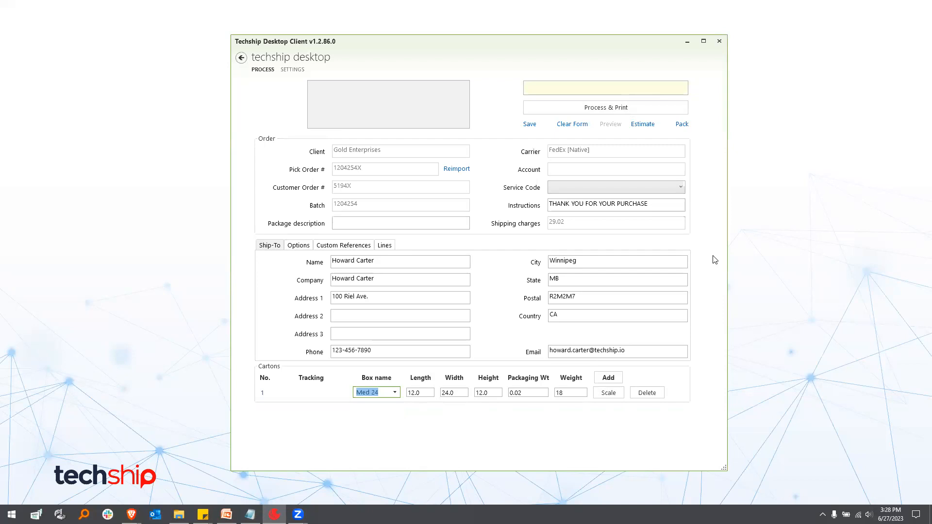
Step: Add a second carton using the Default box and set its weight to 2
{"action": "left_click", "coordinate": [612, 379]}
{"action": "left_click", "coordinate": [394, 409]}
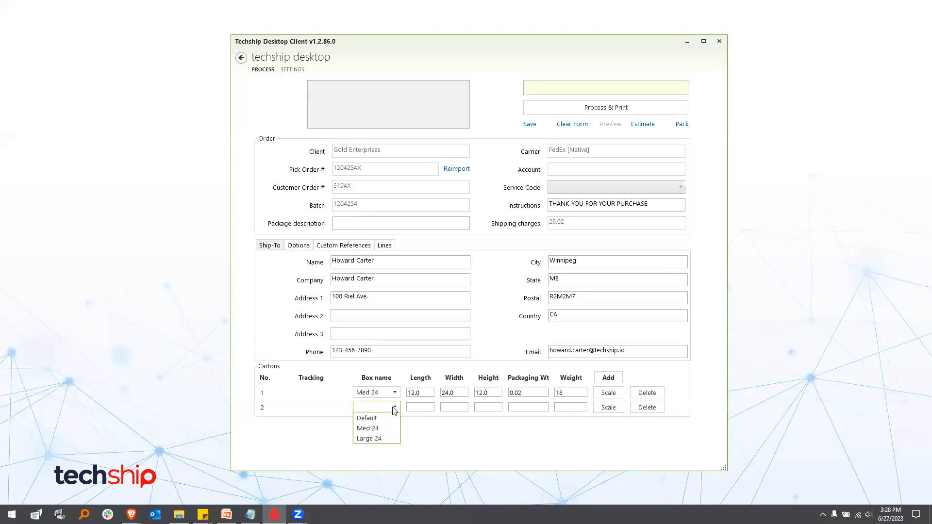
{"action": "left_click", "coordinate": [383, 421]}
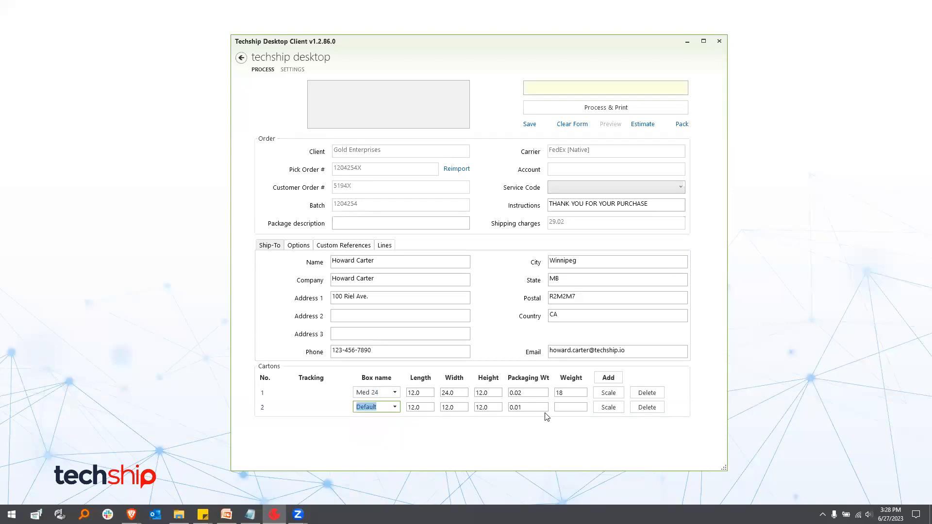
{"action": "left_click", "coordinate": [569, 408]}
{"action": "type", "text": "2"}
Step: Estimate the shipping rates for both cartons and compare the available carrier services, prices and delivery dates
{"action": "left_click", "coordinate": [650, 130]}
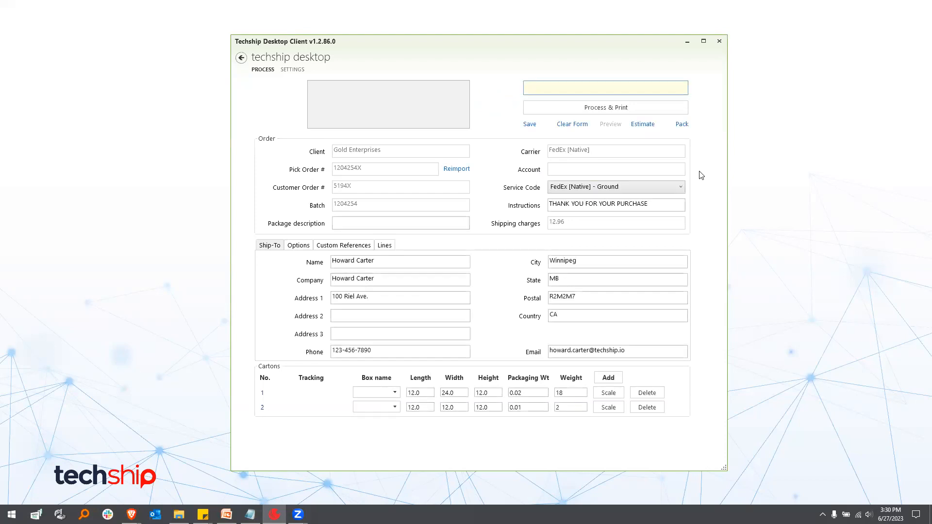
{"action": "left_click", "coordinate": [674, 187]}
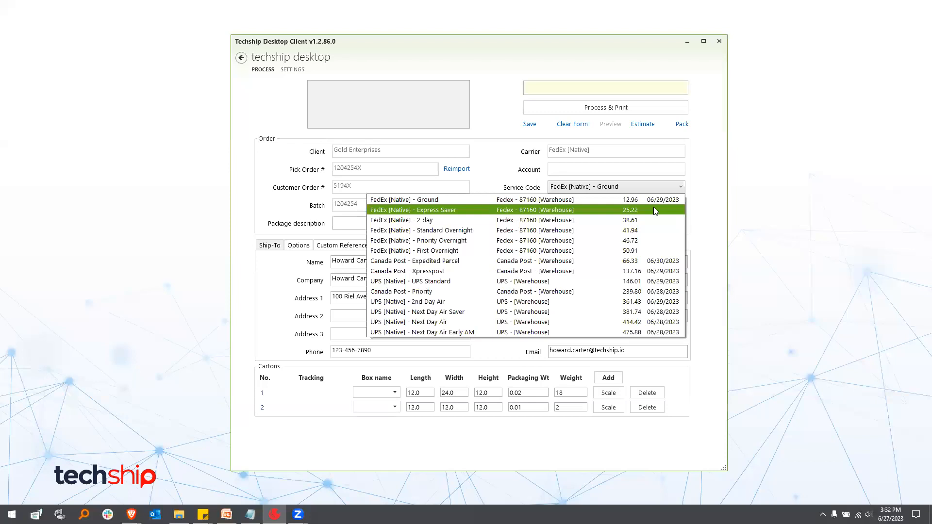
{"action": "left_click", "coordinate": [678, 186]}
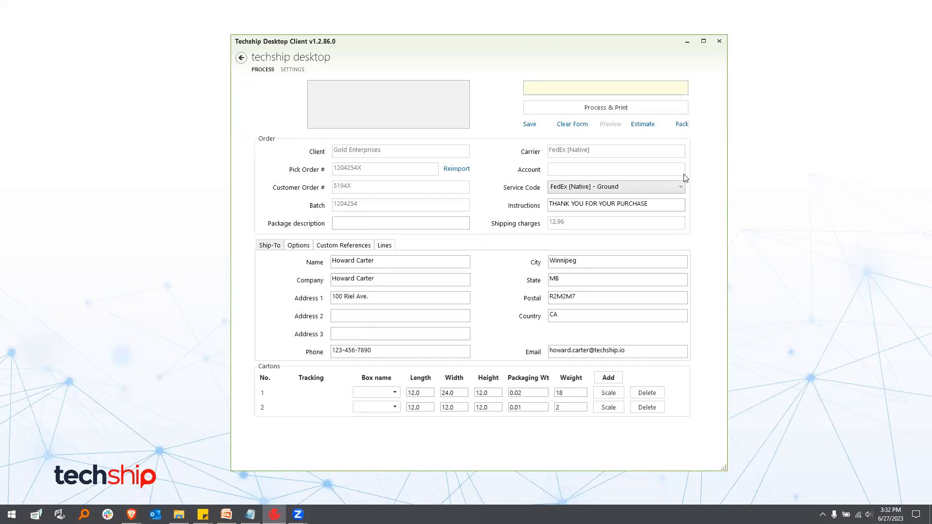
{"action": "left_click", "coordinate": [678, 187]}
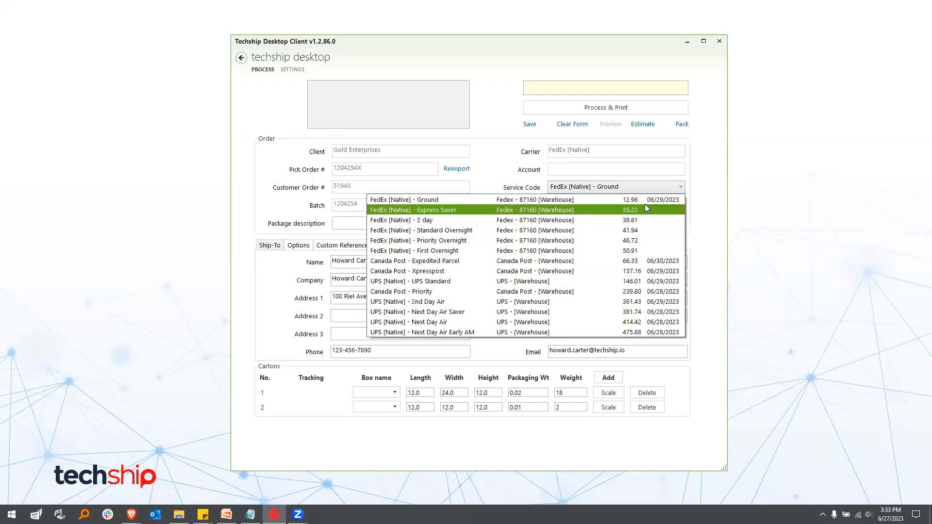
{"action": "left_click", "coordinate": [694, 189]}
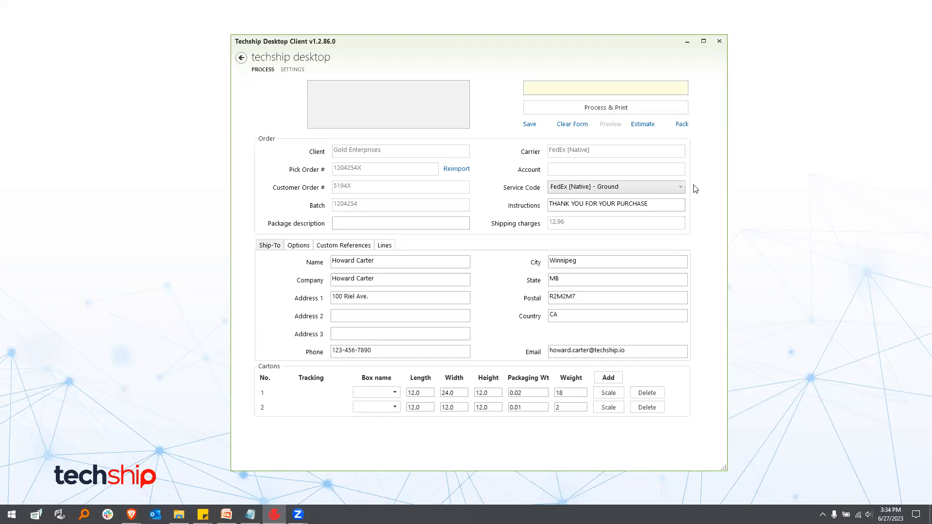
Step: Keep the FedEx [Native] - Ground service, then process and print the two-carton order
{"action": "left_click", "coordinate": [682, 187]}
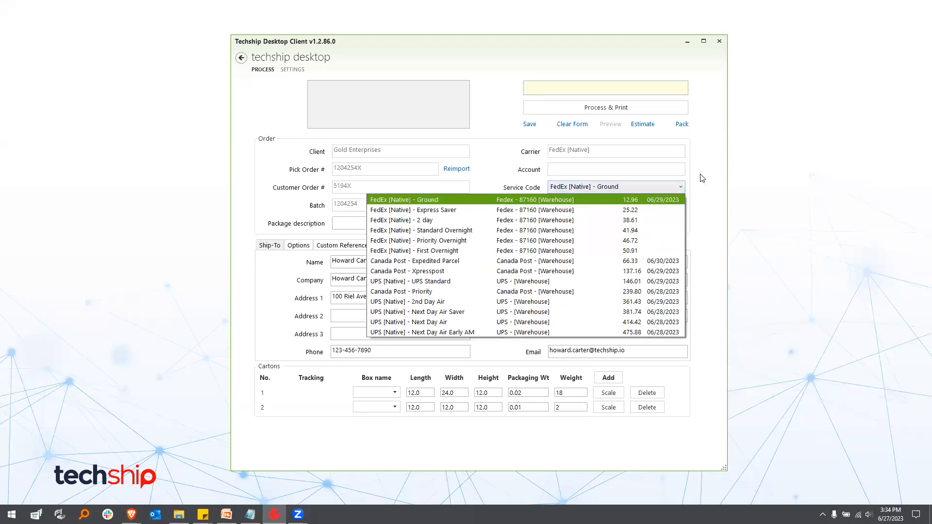
{"action": "left_click", "coordinate": [702, 178]}
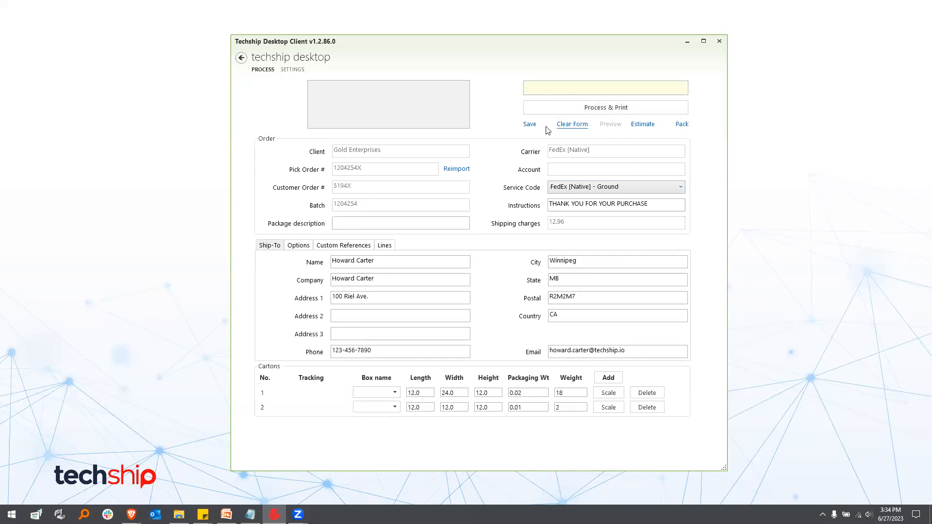
{"action": "left_click", "coordinate": [597, 111]}
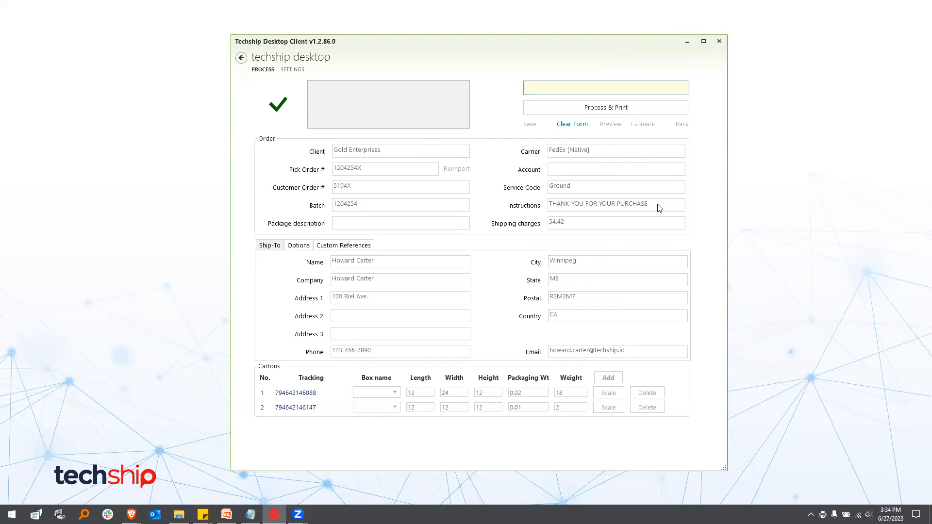
Step: Clear the processed order from the form and load the next order by its pick order number
{"action": "left_click", "coordinate": [572, 124]}
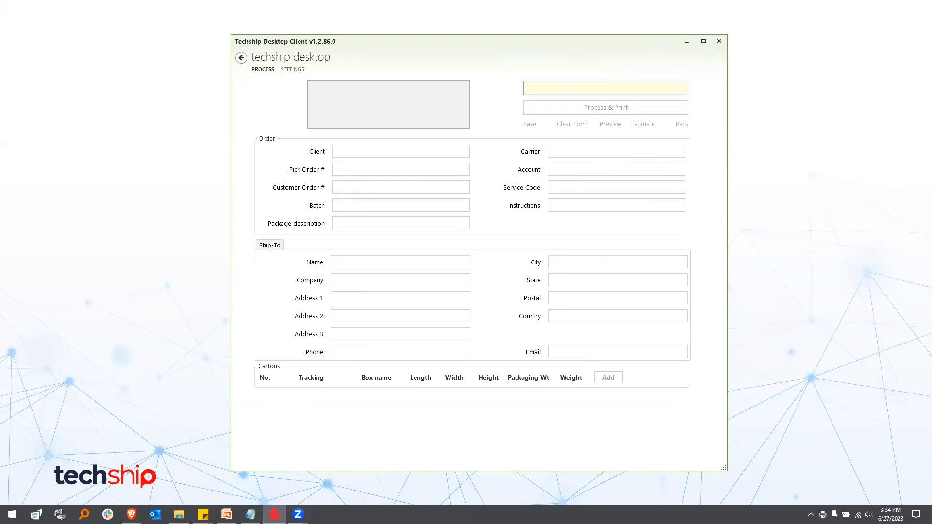
{"action": "key", "text": "alt+Tab"}
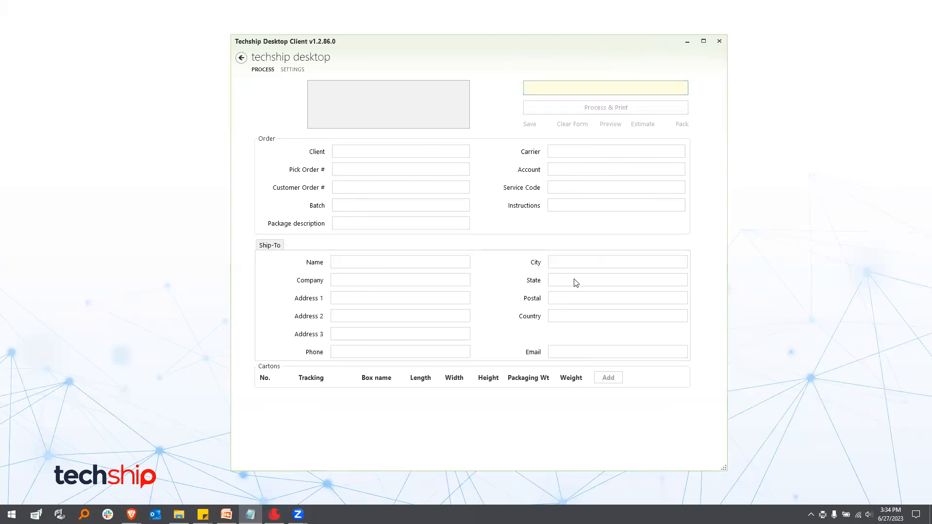
{"action": "left_click", "coordinate": [578, 95]}
{"action": "type", "text": "1204255X"}
{"action": "key", "text": "Return"}
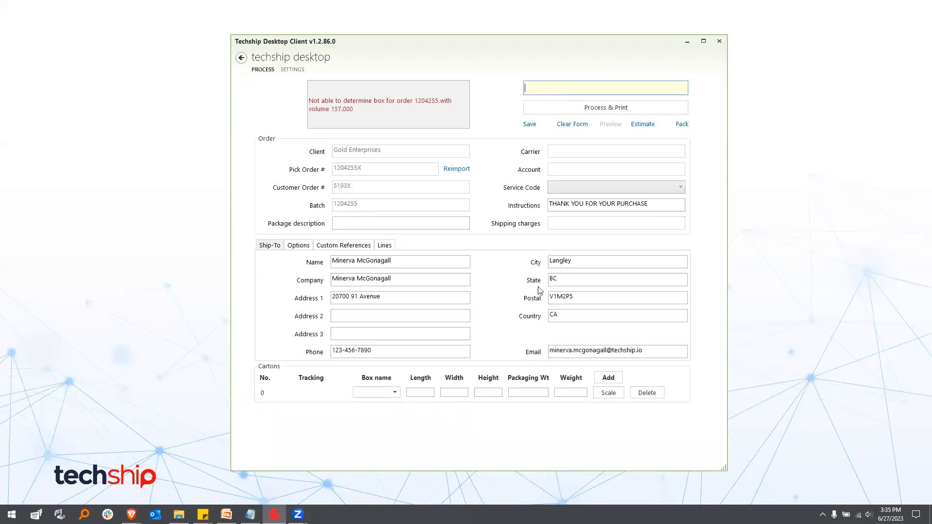
Step: Set the carton's box to Med 24 and its weight to 6
{"action": "left_click", "coordinate": [395, 394]}
{"action": "left_click", "coordinate": [385, 413]}
{"action": "left_click", "coordinate": [581, 396]}
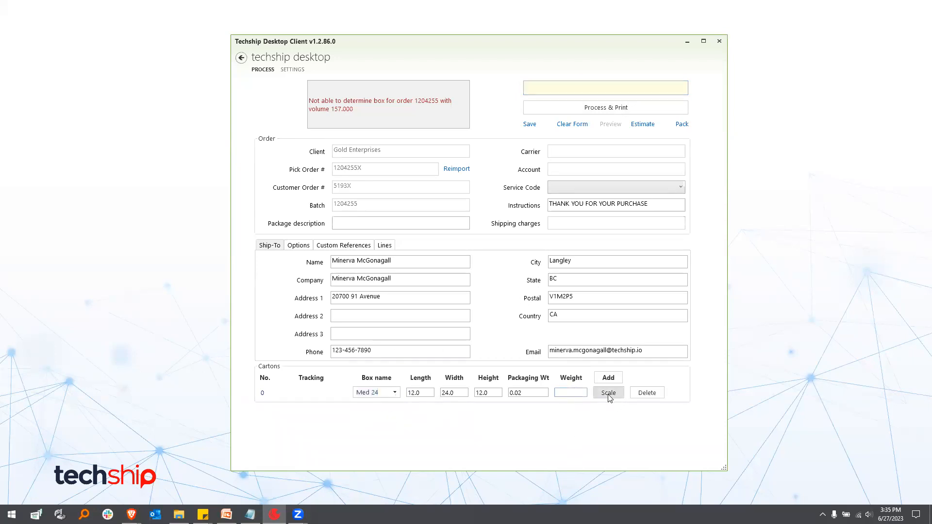
{"action": "type", "text": "6"}
Step: Try to change the carton's box, and reset the processing form by visiting the settings and returning
{"action": "left_click", "coordinate": [395, 393]}
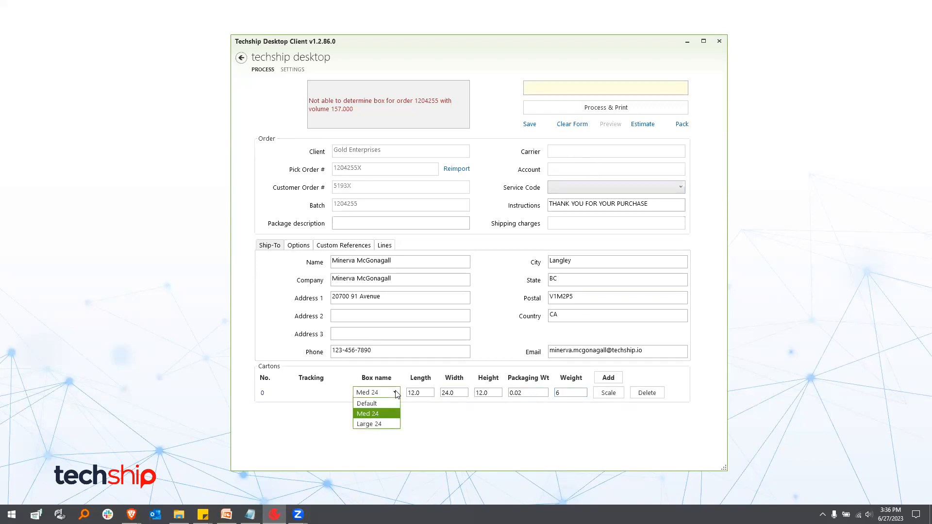
{"action": "left_click", "coordinate": [395, 392]}
{"action": "left_click", "coordinate": [395, 392]}
{"action": "left_click", "coordinate": [391, 414]}
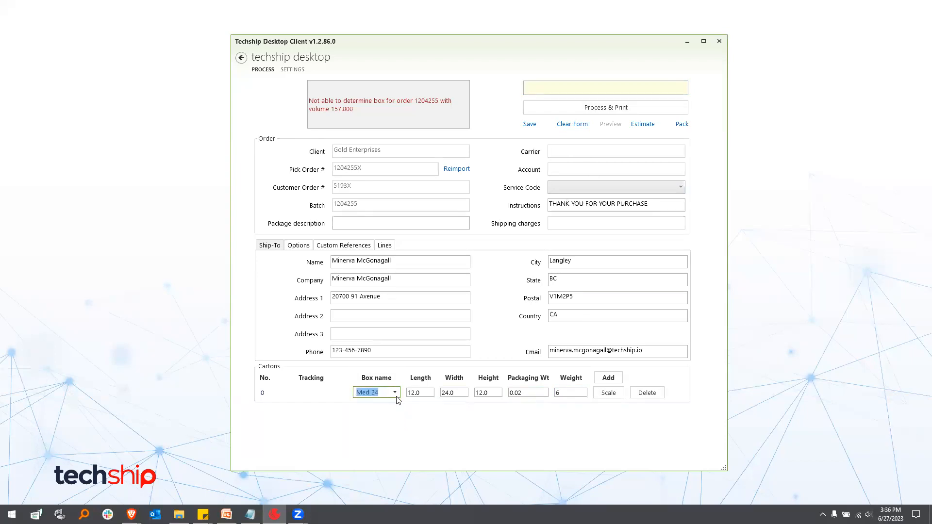
{"action": "type", "text": "Larg"}
{"action": "left_click", "coordinate": [395, 393]}
{"action": "left_click", "coordinate": [395, 393]}
{"action": "type", "text": "Dl"}
{"action": "left_click", "coordinate": [397, 394]}
{"action": "left_click", "coordinate": [292, 70]}
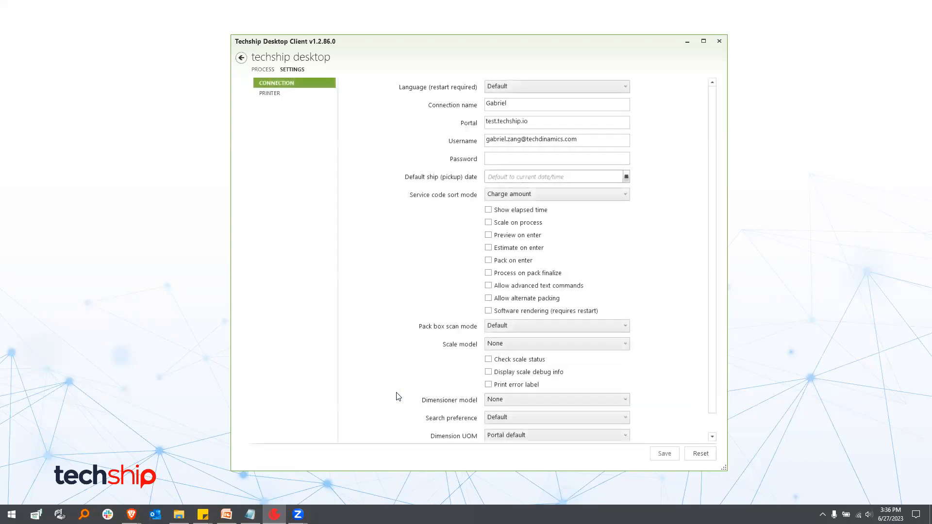
{"action": "left_click", "coordinate": [266, 70]}
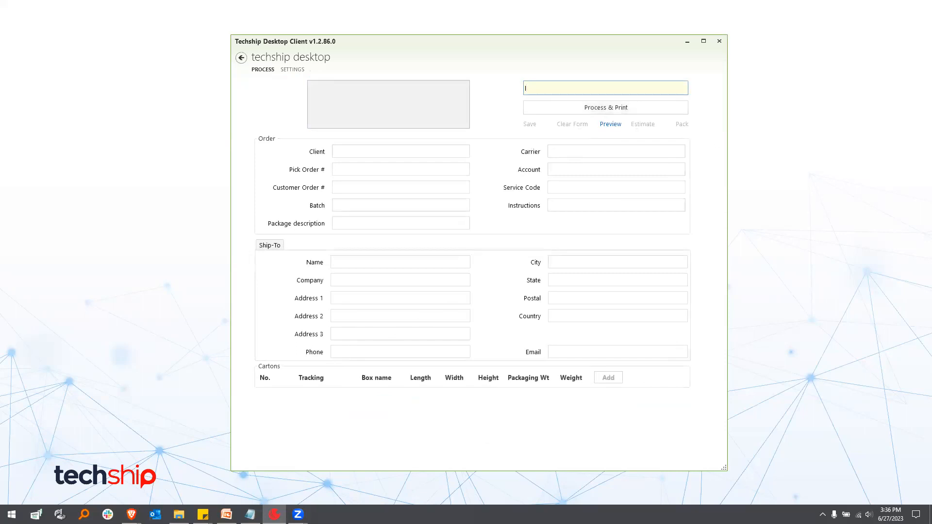
Step: Enter the same pick order number again and preview the order
{"action": "key", "text": "alt+Tab"}
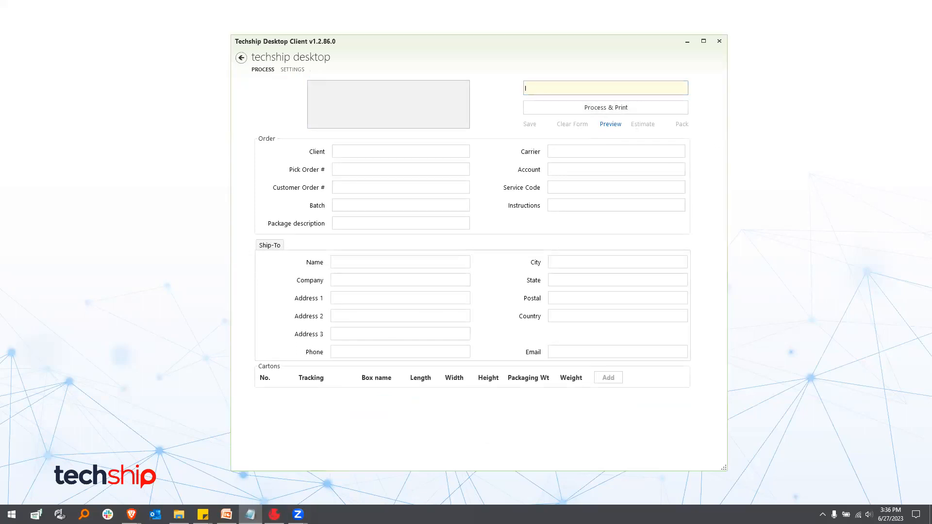
{"action": "left_click", "coordinate": [527, 88]}
{"action": "type", "text": "1204255X"}
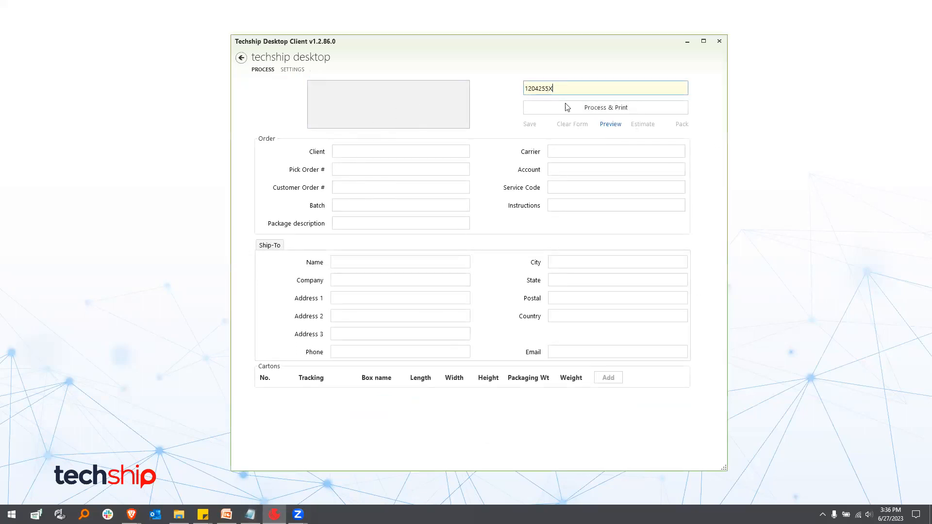
{"action": "left_click", "coordinate": [602, 124]}
Step: Set the first carton's box to Default and add a second carton using the Med 24 box
{"action": "left_click", "coordinate": [392, 396]}
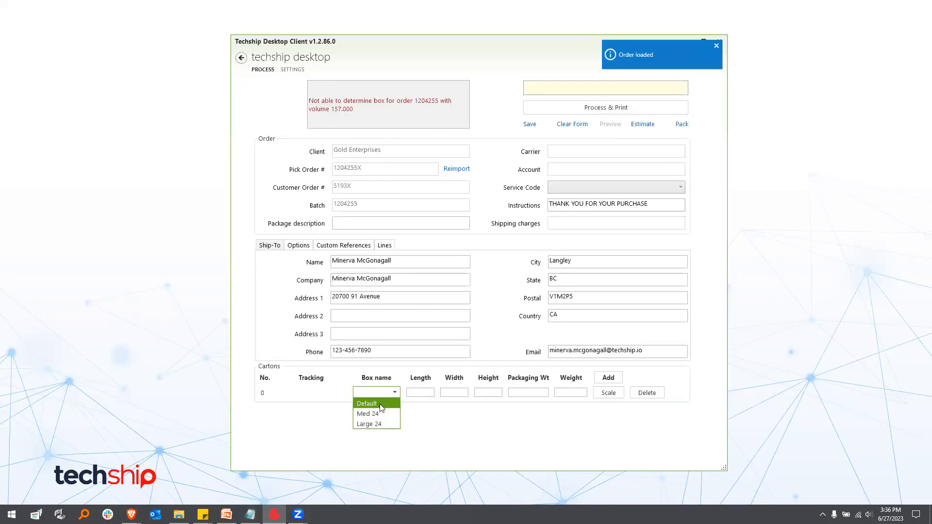
{"action": "left_click", "coordinate": [381, 408]}
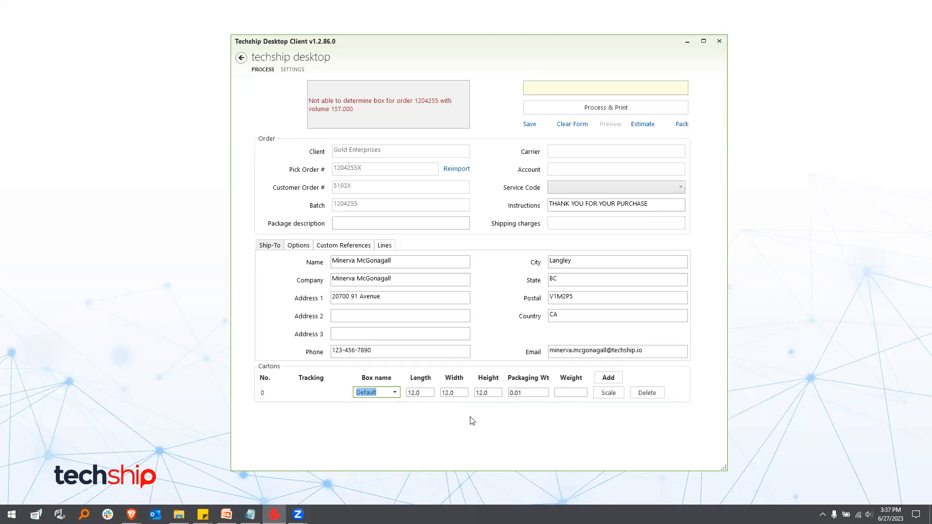
{"action": "left_click", "coordinate": [609, 378]}
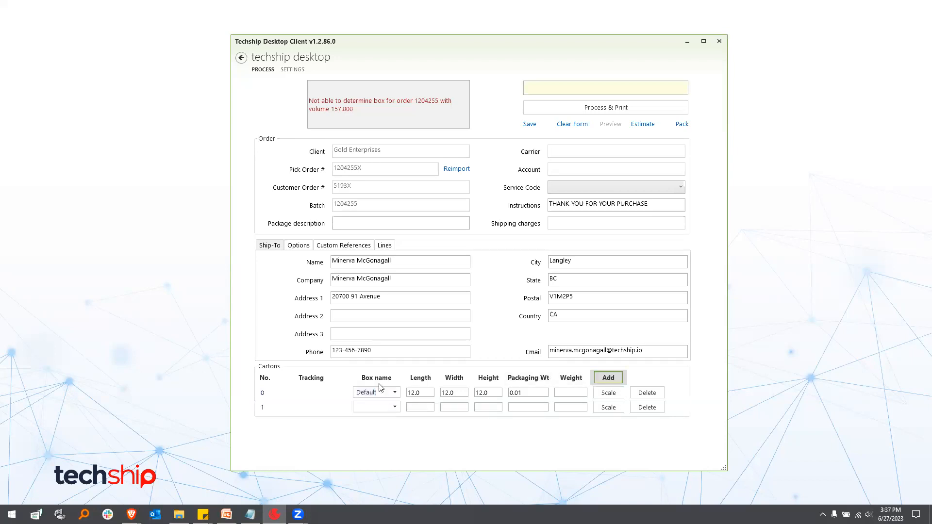
{"action": "left_click", "coordinate": [392, 407]}
{"action": "left_click", "coordinate": [382, 426]}
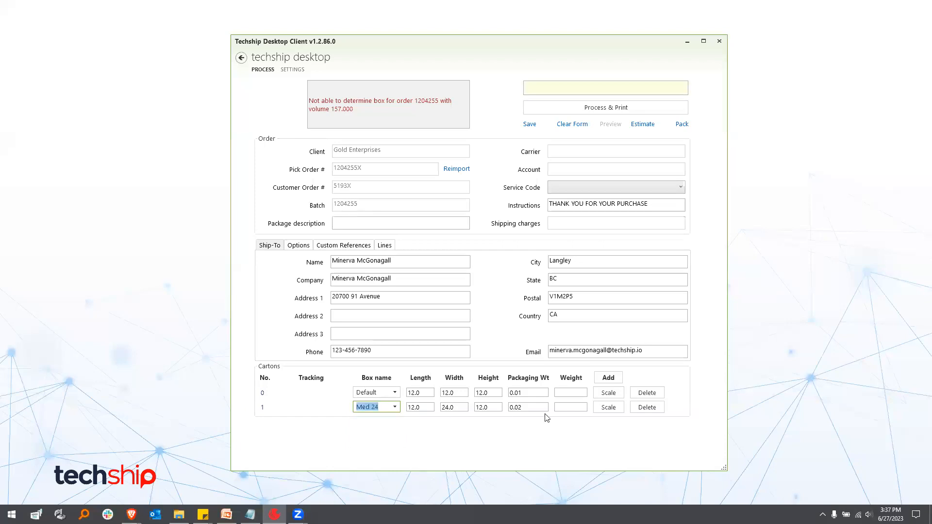
Step: Set the Default carton's weight to 6 and the Med 24 carton's weight to 2
{"action": "left_click", "coordinate": [576, 391]}
{"action": "type", "text": "6"}
{"action": "left_click", "coordinate": [575, 409]}
{"action": "type", "text": "2"}
Step: Clear the form, enter the following pick order number and preview that order
{"action": "left_click", "coordinate": [581, 125]}
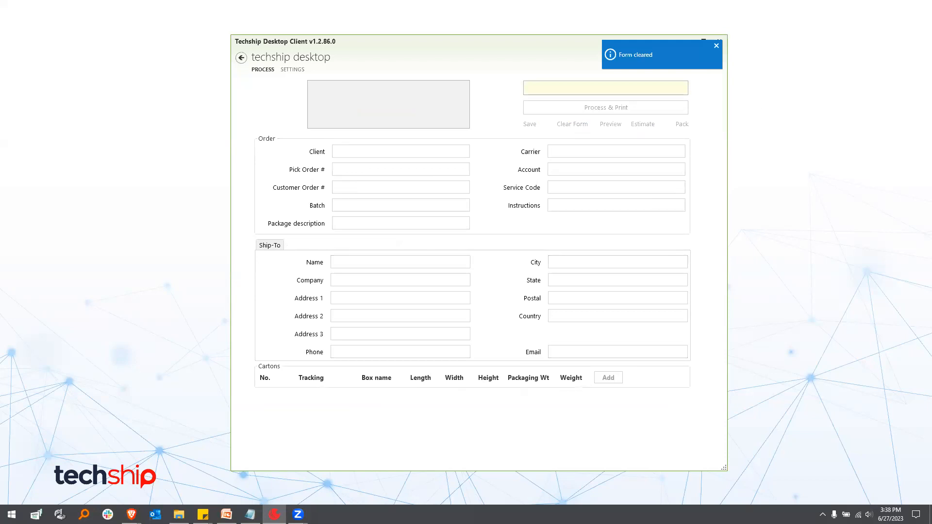
{"action": "key", "text": "alt+Tab"}
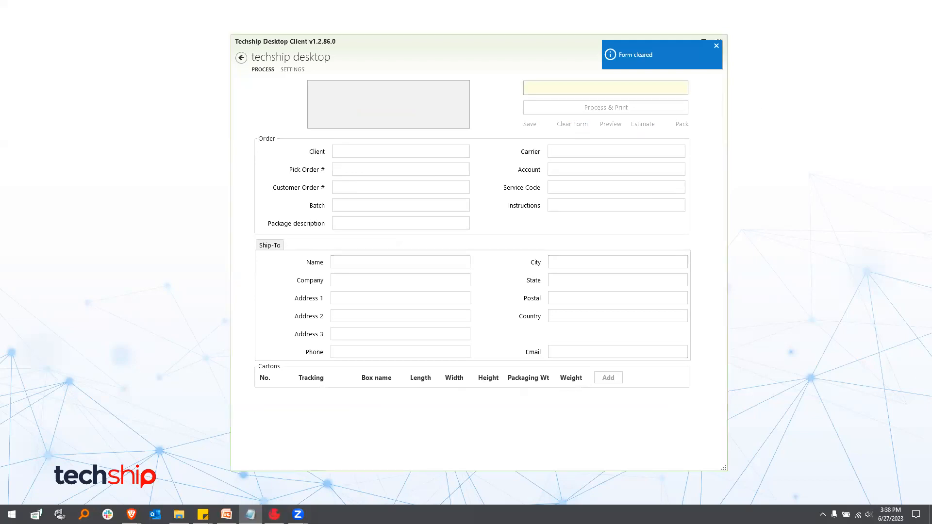
{"action": "left_click", "coordinate": [607, 88]}
{"action": "type", "text": "1204256X"}
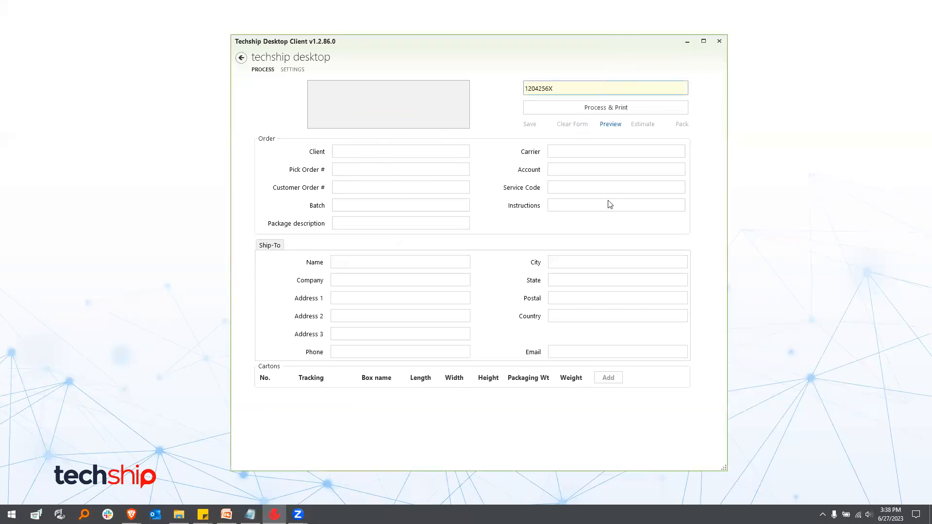
{"action": "left_click", "coordinate": [613, 125]}
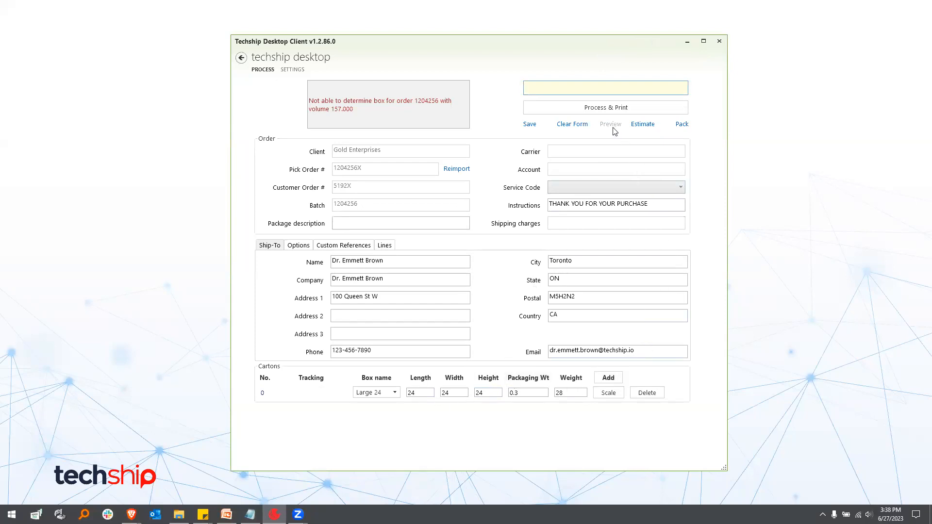
Step: Start packing the order and add a Large 24 box to it
{"action": "left_click", "coordinate": [681, 125]}
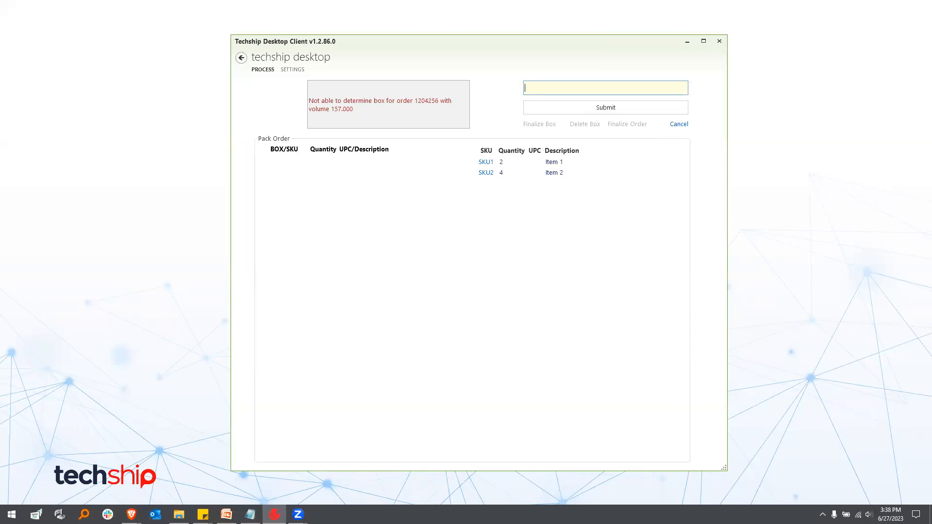
{"action": "key", "text": "alt+Tab"}
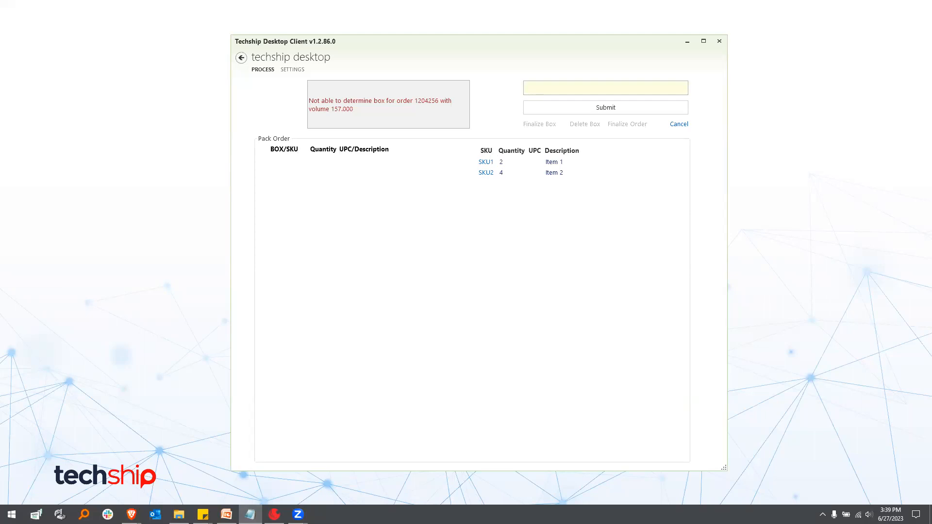
{"action": "left_click", "coordinate": [607, 85]}
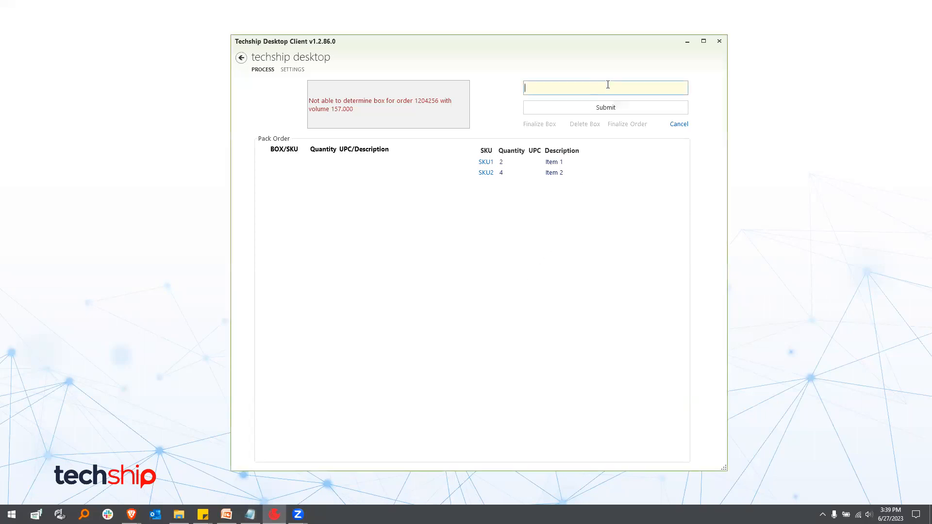
{"action": "type", "text": "Large 24"}
{"action": "key", "text": "Return"}
Step: Pack two units of SKU2 into the Large 24 box
{"action": "key", "text": "alt+Tab"}
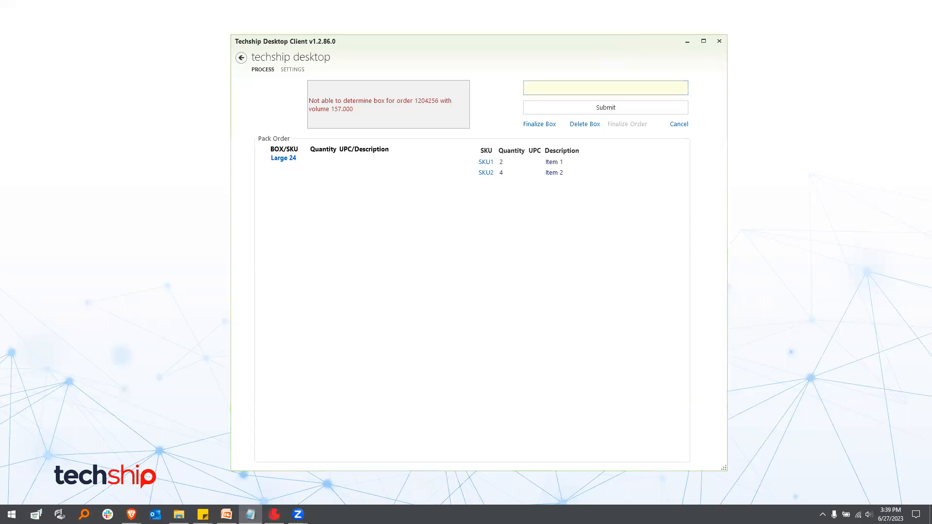
{"action": "left_click", "coordinate": [580, 87]}
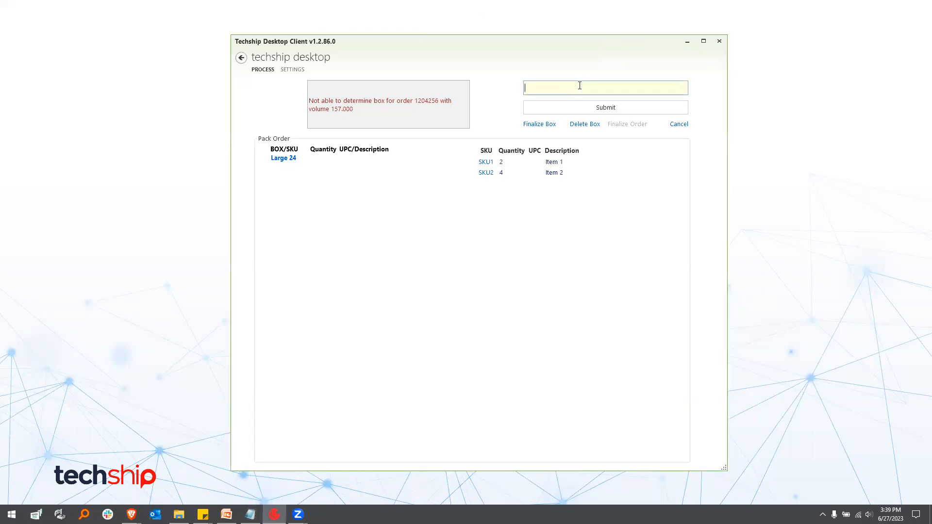
{"action": "type", "text": "SKU"}
{"action": "type", "text": "SKU"}
{"action": "left_click_drag", "start_coordinate": [525, 88], "coordinate": [567, 86]}
{"action": "type", "text": "SKU"}
{"action": "type", "text": "2"}
{"action": "left_click", "coordinate": [579, 106]}
{"action": "left_click", "coordinate": [546, 87]}
{"action": "type", "text": "SKU"}
{"action": "type", "text": "2"}
{"action": "left_click", "coordinate": [566, 108]}
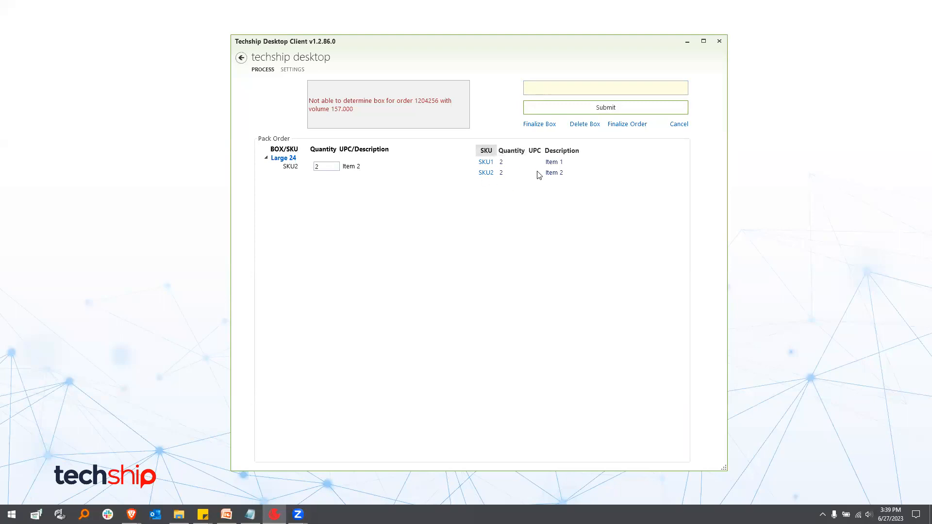
Step: Pack two units of SKU1 into the Large 24 box, finalize the box and dismiss the notifications
{"action": "left_click", "coordinate": [579, 89]}
{"action": "type", "text": "SKU1"}
{"action": "left_click", "coordinate": [582, 109]}
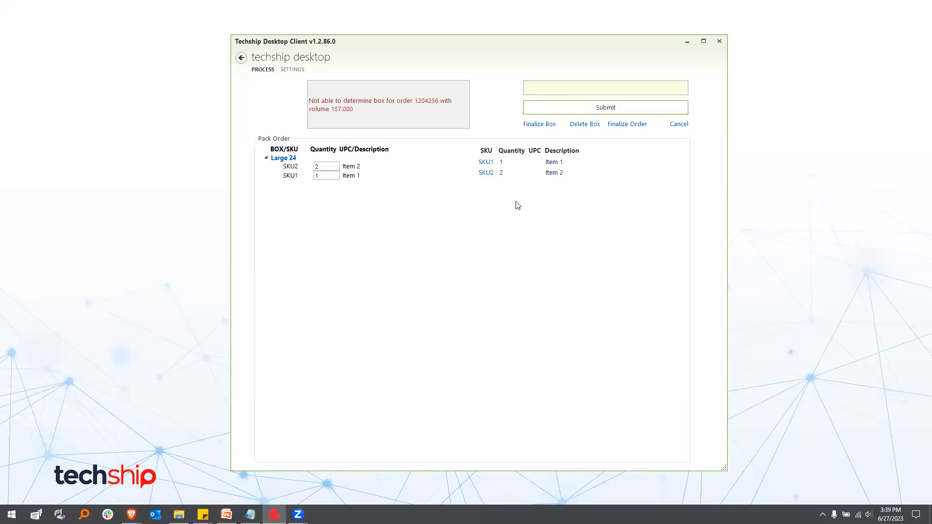
{"action": "left_click", "coordinate": [589, 89]}
{"action": "type", "text": "SKU1"}
{"action": "left_click", "coordinate": [581, 108]}
{"action": "left_click", "coordinate": [537, 126]}
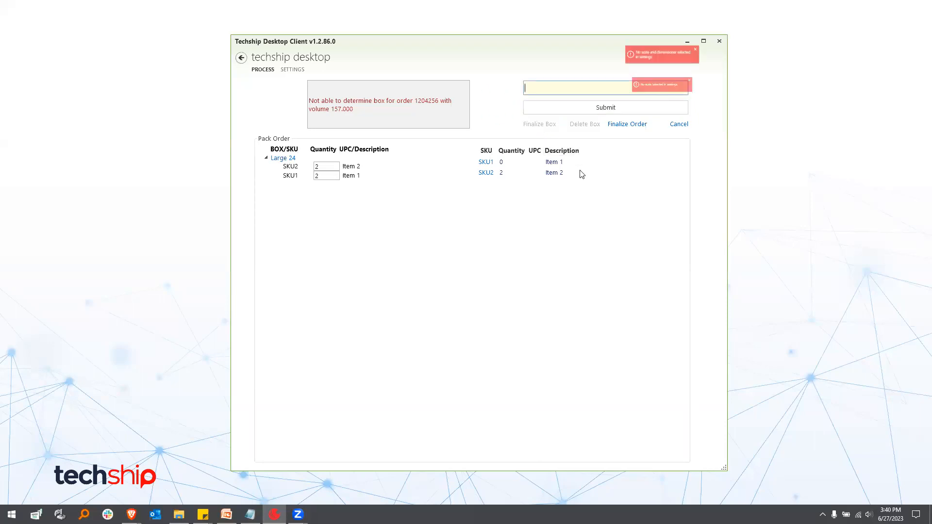
{"action": "left_click", "coordinate": [716, 76]}
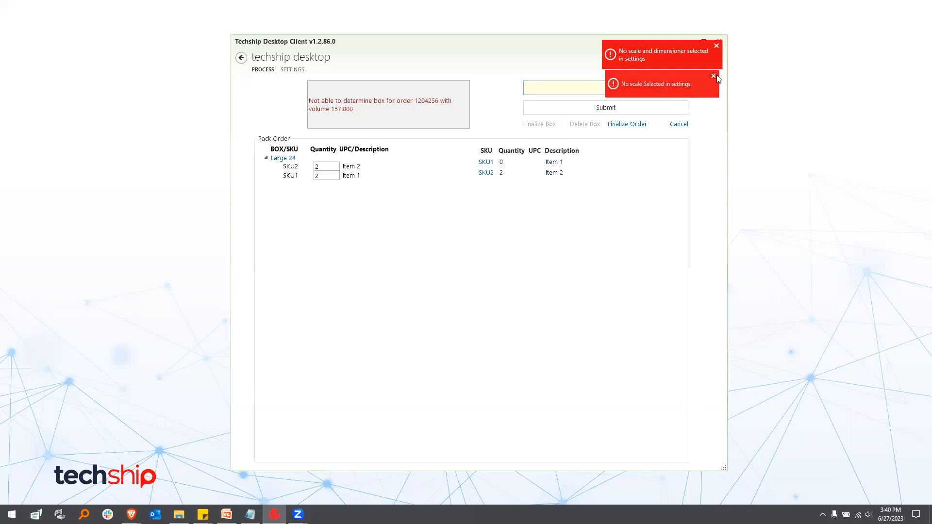
{"action": "left_click", "coordinate": [716, 46]}
Step: Add a Med 24 box to the pack order and pack two units of SKU2 into it
{"action": "left_click", "coordinate": [607, 354]}
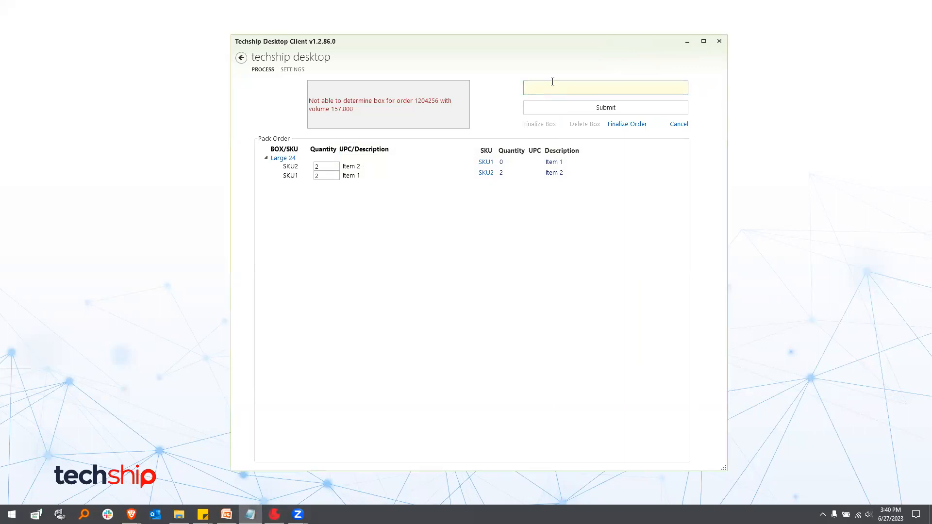
{"action": "type", "text": "Med 24"}
{"action": "left_click", "coordinate": [574, 109]}
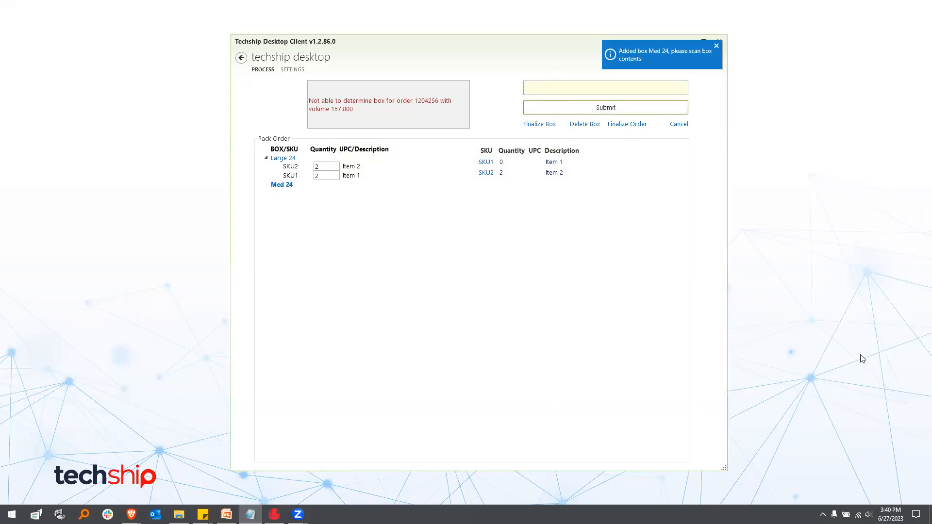
{"action": "left_click", "coordinate": [568, 87]}
{"action": "type", "text": "SKU2"}
{"action": "left_click", "coordinate": [571, 106]}
{"action": "type", "text": "SKU2"}
{"action": "left_click", "coordinate": [583, 107]}
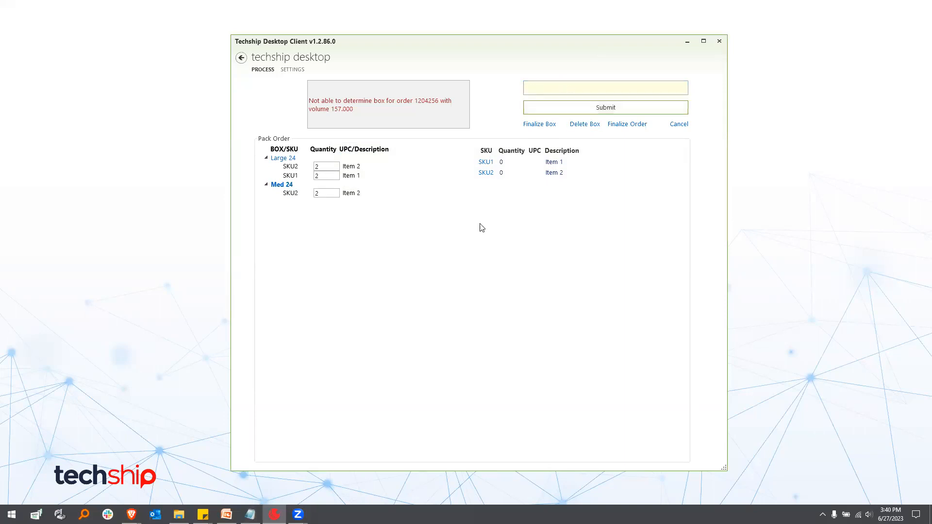
Step: Finalize the Med 24 box, dismiss the notifications and finalize the packed order
{"action": "left_click", "coordinate": [538, 124]}
{"action": "left_click", "coordinate": [717, 76]}
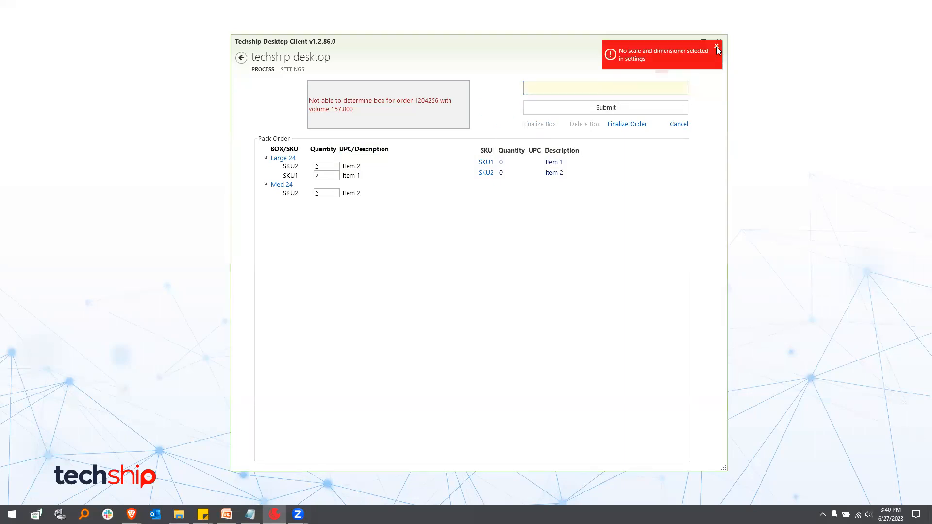
{"action": "left_click", "coordinate": [716, 46]}
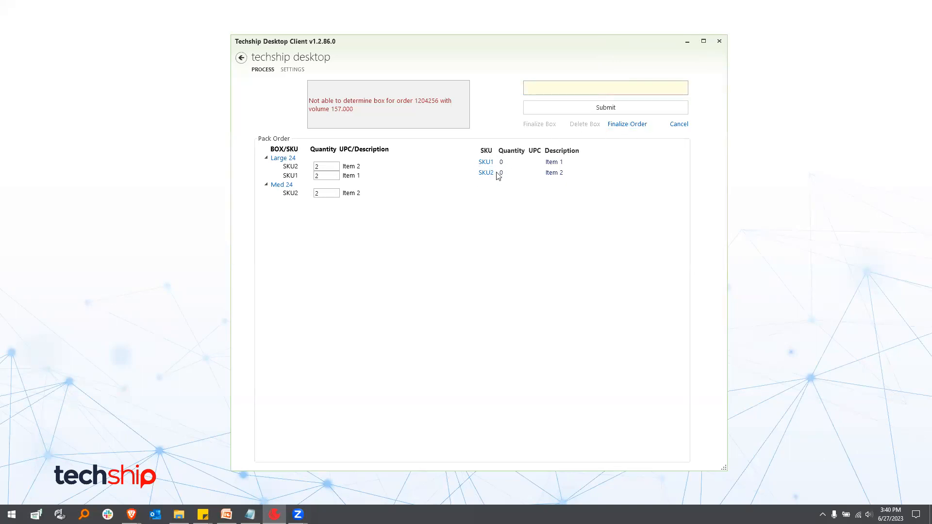
{"action": "left_click", "coordinate": [642, 126]}
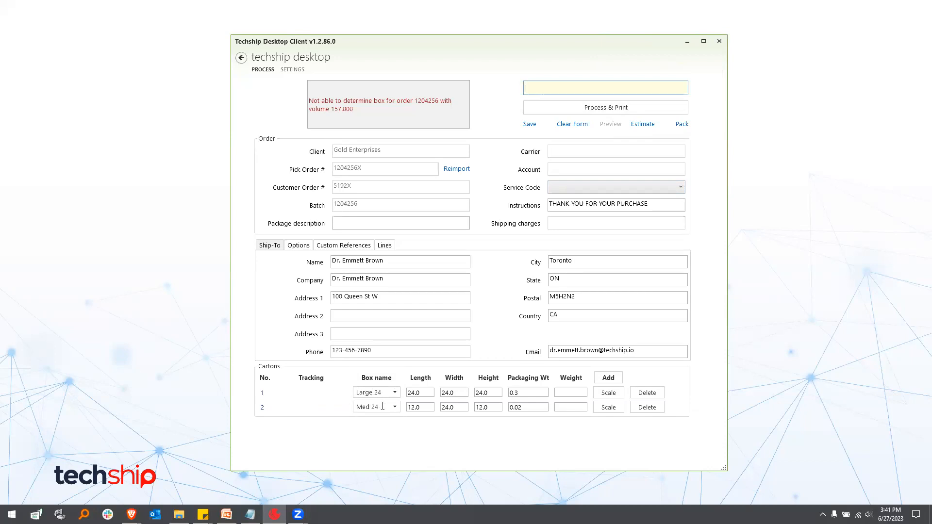
Step: Set the Large 24 carton's weight to 10 and the Med 24 carton's to 5, and process and print the order
{"action": "left_click", "coordinate": [580, 390]}
{"action": "type", "text": "2"}
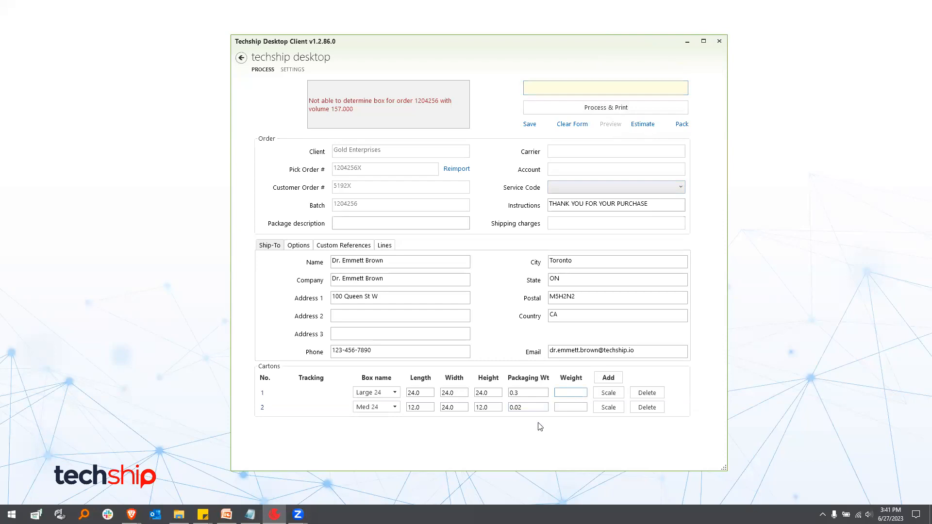
{"action": "type", "text": "10"}
{"action": "key", "text": "Tab"}
{"action": "type", "text": "5"}
{"action": "left_click", "coordinate": [611, 108]}
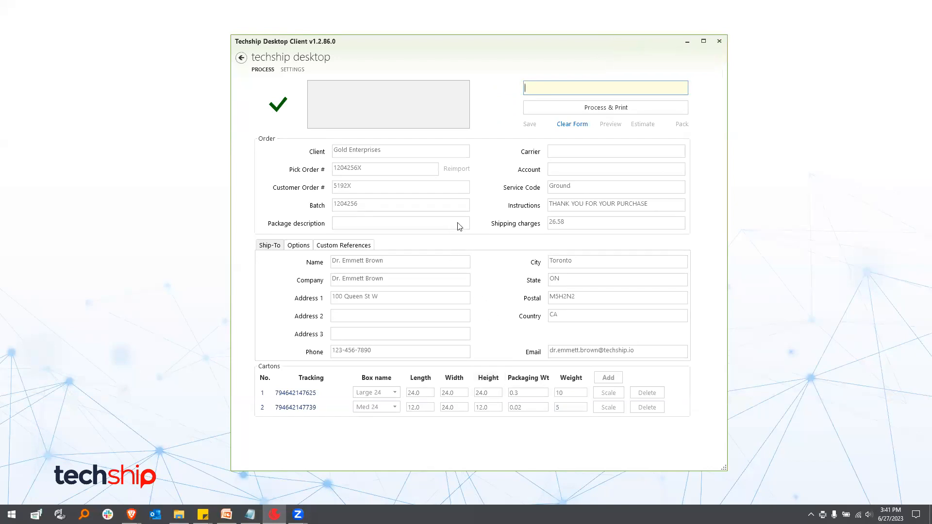
Step: Review the processed order's shipping options, custom references and ship-to details, and clear the form
{"action": "left_click", "coordinate": [298, 246]}
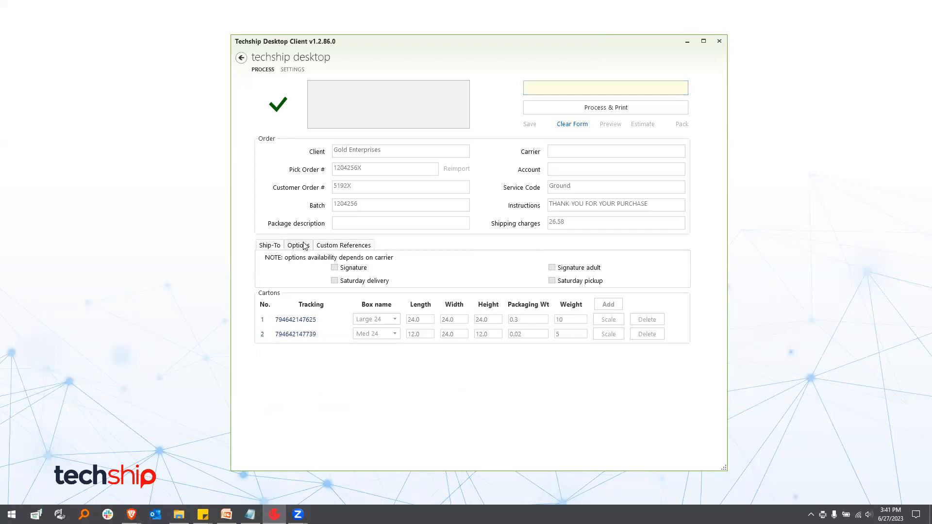
{"action": "left_click", "coordinate": [346, 246]}
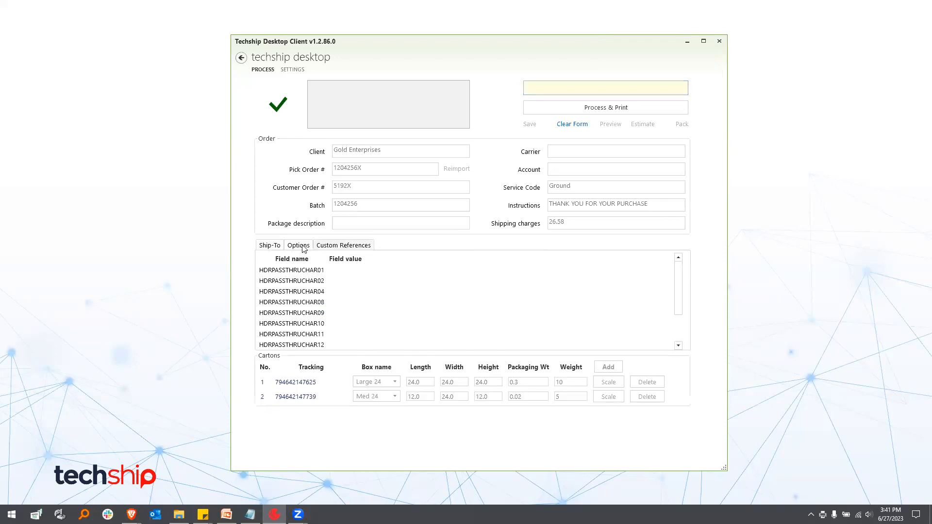
{"action": "left_click", "coordinate": [304, 246]}
{"action": "left_click", "coordinate": [270, 246]}
{"action": "left_click", "coordinate": [294, 246]}
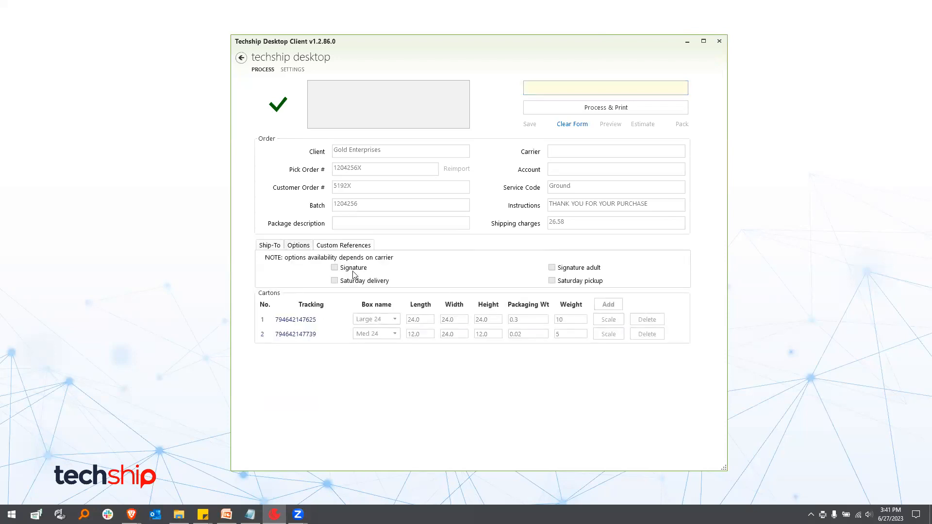
{"action": "left_click", "coordinate": [334, 246]}
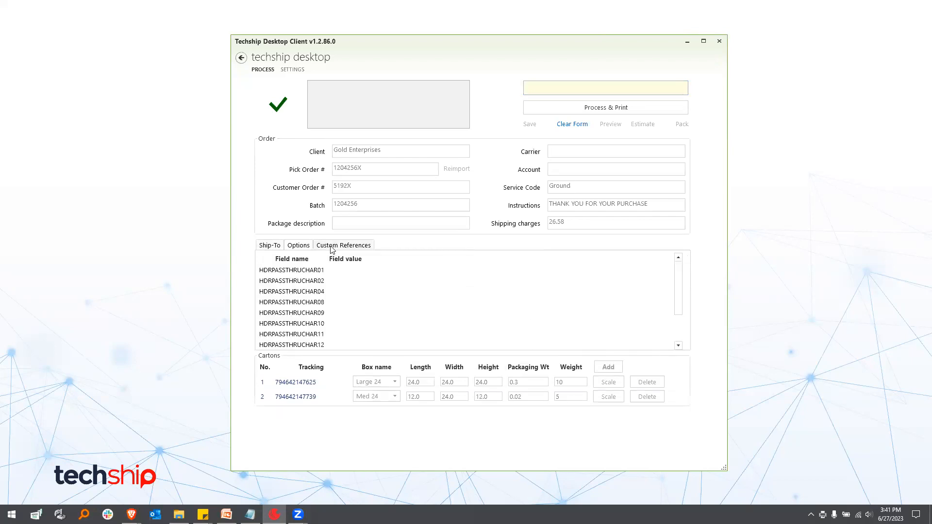
{"action": "left_click", "coordinate": [269, 246]}
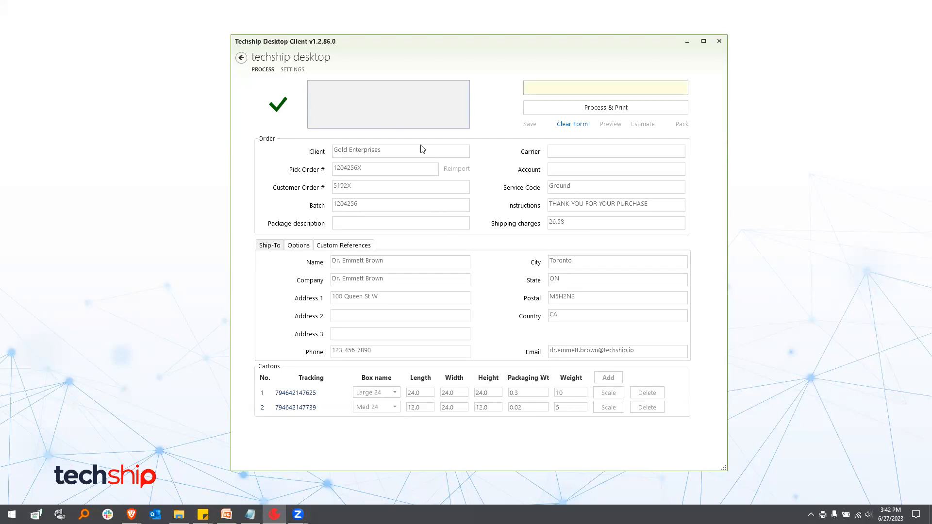
{"action": "left_click", "coordinate": [564, 127]}
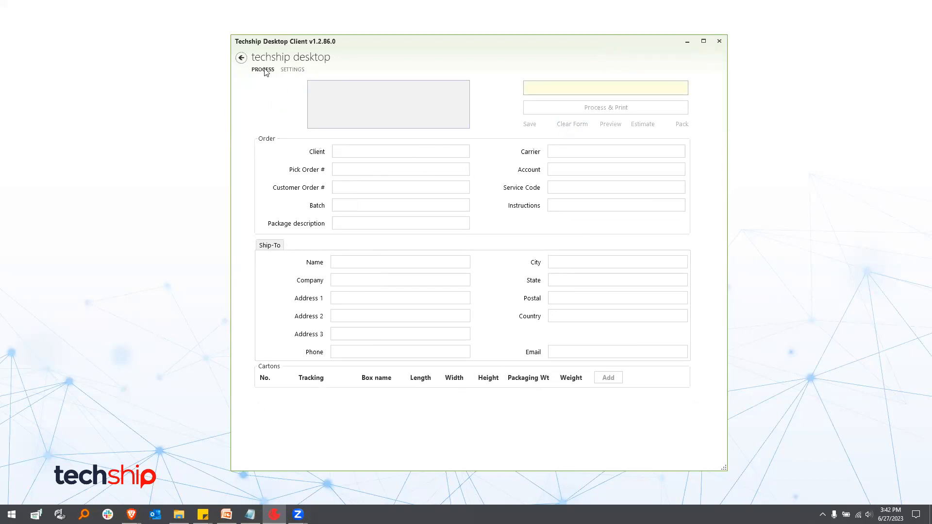
Step: Examine the printer settings, the language choices and the full list of connection settings
{"action": "left_click", "coordinate": [293, 70]}
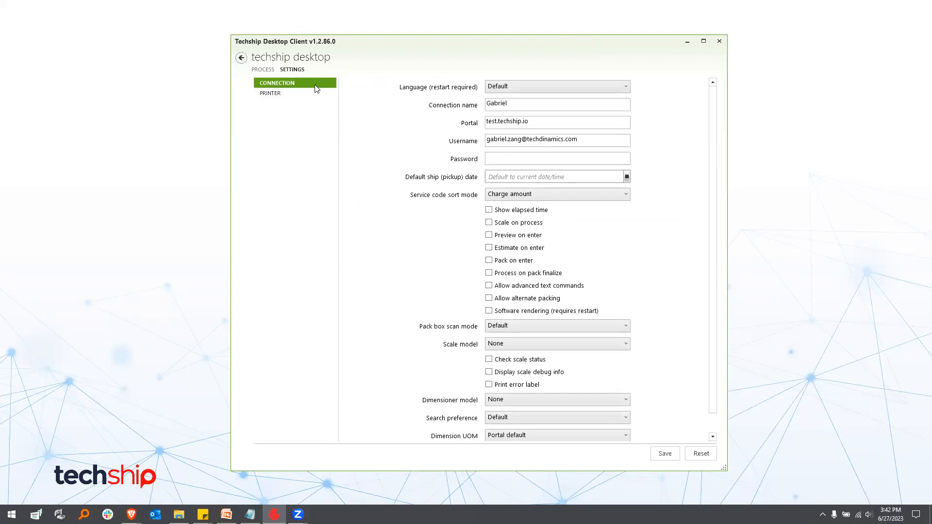
{"action": "left_click", "coordinate": [284, 93]}
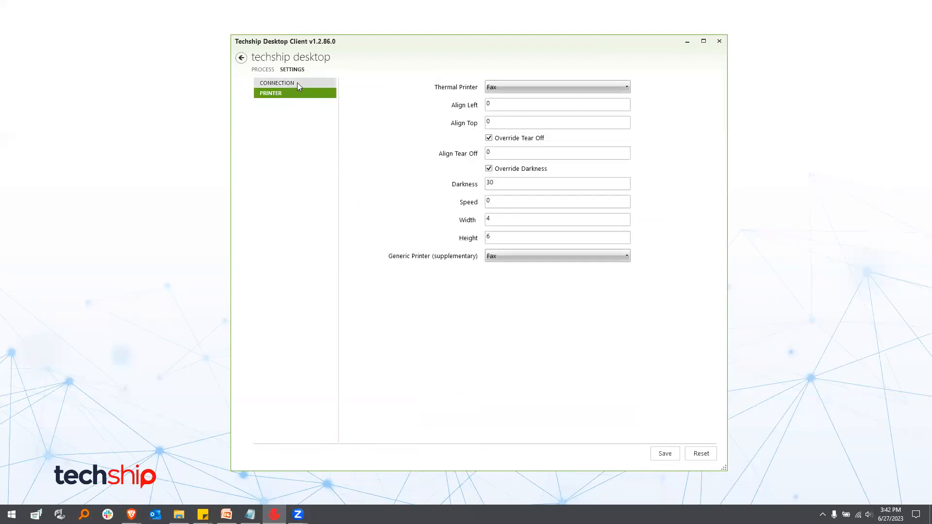
{"action": "left_click", "coordinate": [298, 82]}
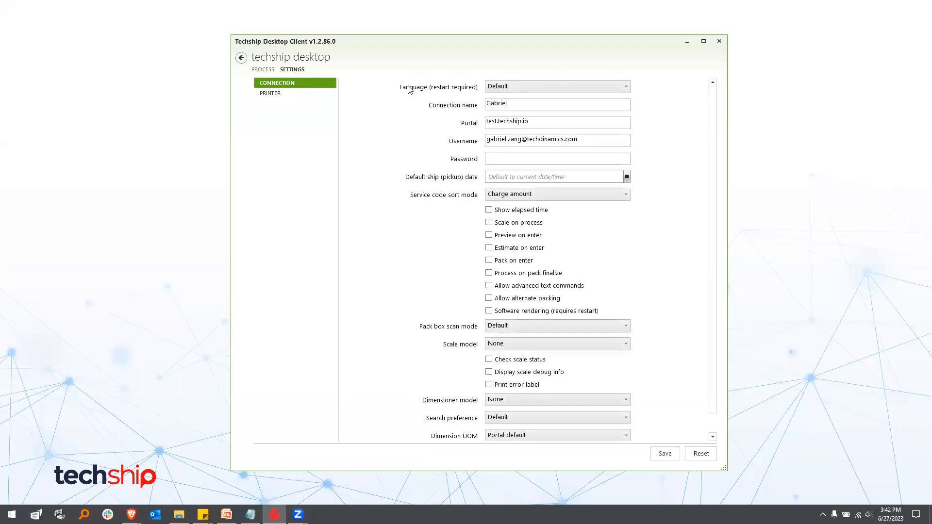
{"action": "left_click", "coordinate": [530, 86]}
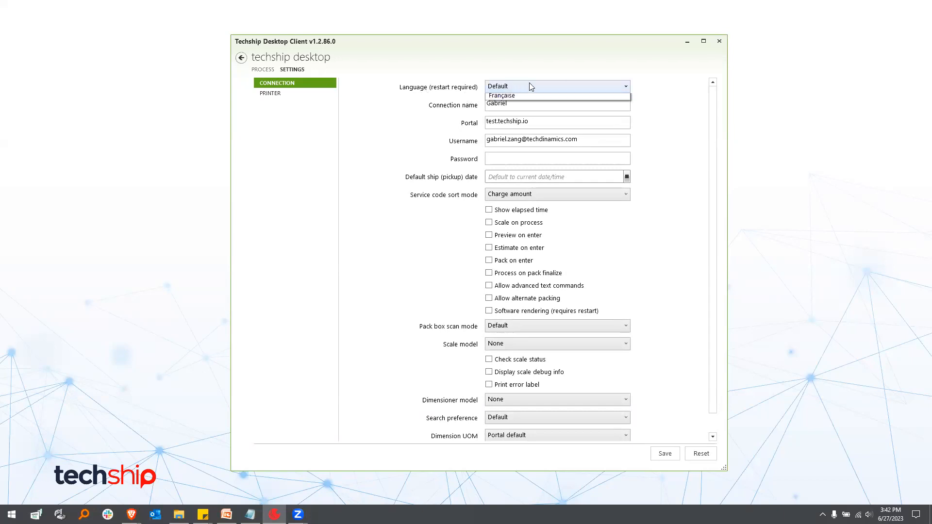
{"action": "left_click", "coordinate": [656, 86]}
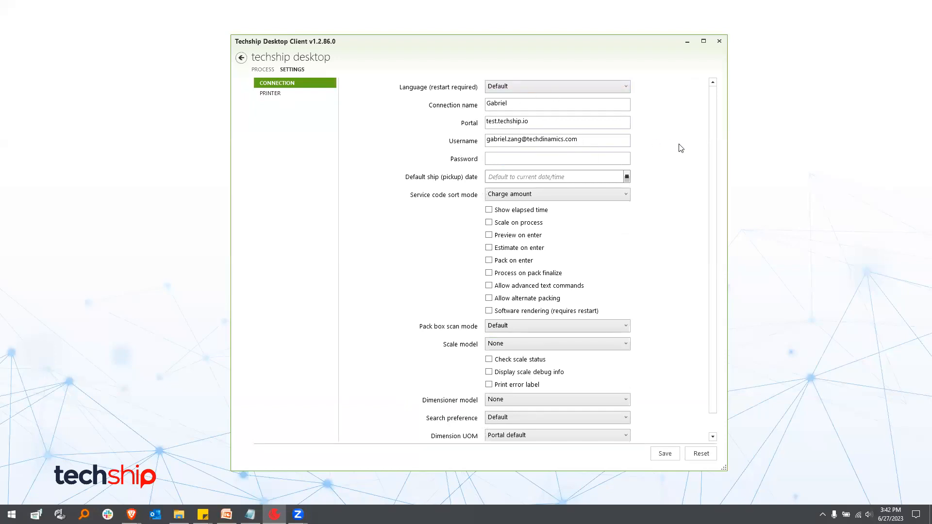
{"action": "scroll", "coordinate": [681, 148], "scroll_direction": "down", "scroll_amount": 1}
{"action": "scroll", "coordinate": [682, 148], "scroll_direction": "up", "scroll_amount": 1}
{"action": "scroll", "coordinate": [681, 148], "scroll_direction": "down", "scroll_amount": 1}
{"action": "scroll", "coordinate": [681, 149], "scroll_direction": "up", "scroll_amount": 1}
{"action": "scroll", "coordinate": [687, 183], "scroll_direction": "down", "scroll_amount": 1}
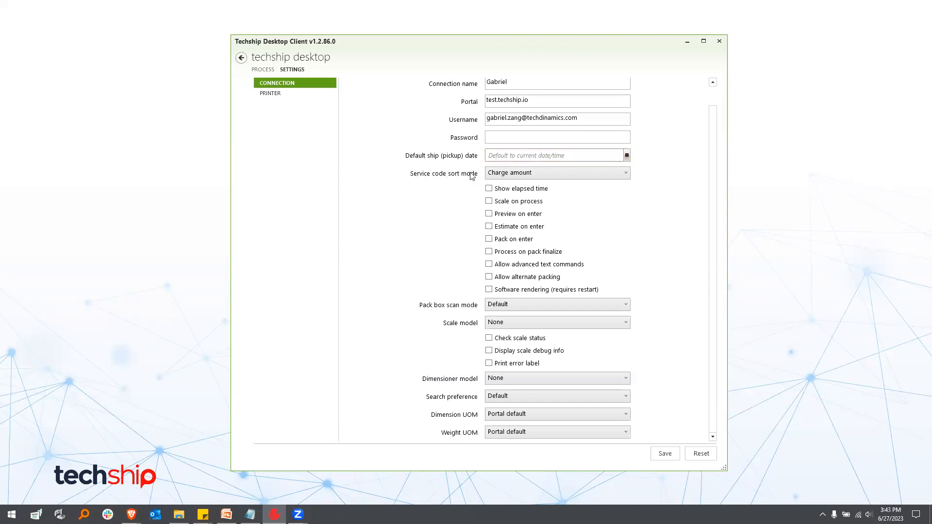
Step: Return to order processing, preview another order by its pick order number, and try to estimate its service rates
{"action": "left_click", "coordinate": [265, 70]}
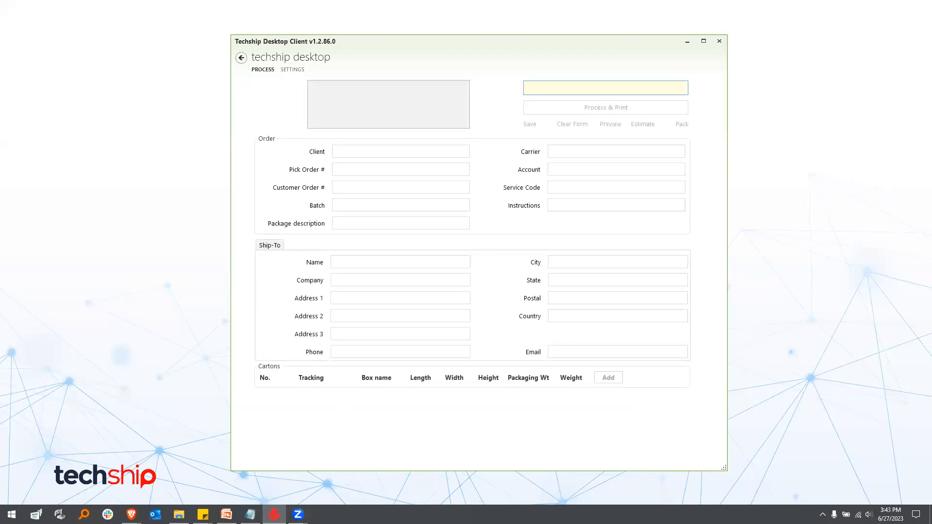
{"action": "key", "text": "alt+Tab"}
{"action": "left_click", "coordinate": [574, 93]}
{"action": "type", "text": "1204255X"}
{"action": "left_click", "coordinate": [614, 125]}
{"action": "left_click", "coordinate": [649, 125]}
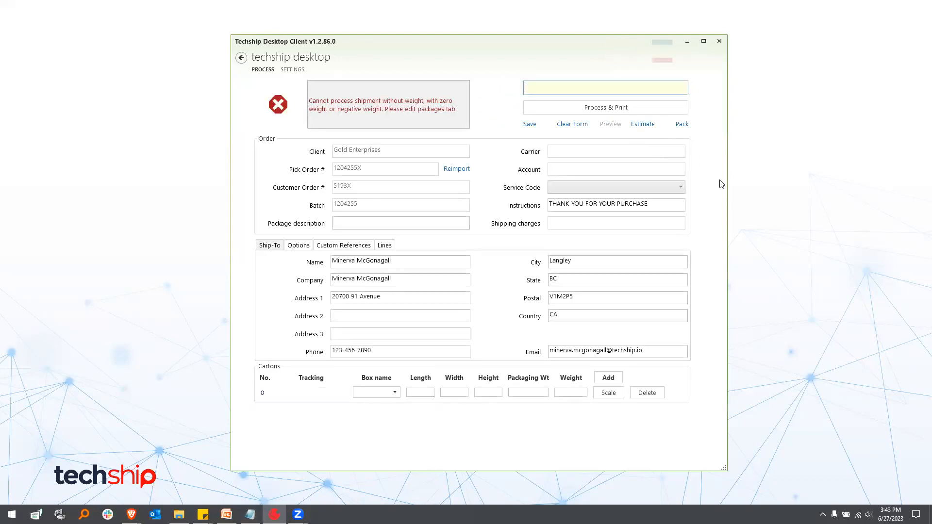
{"action": "left_click", "coordinate": [680, 191]}
{"action": "left_click", "coordinate": [680, 188]}
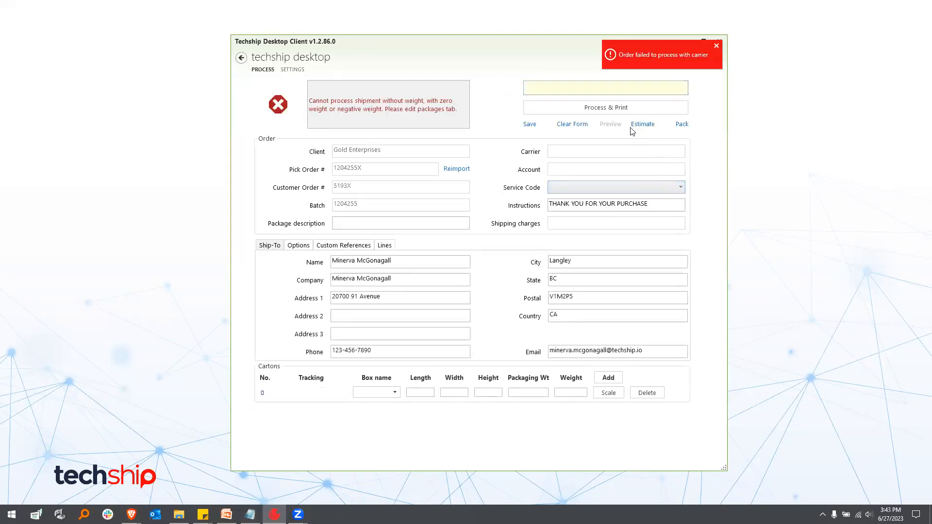
Step: Set the carton's weight to 5, estimate the order's rates and open the list of available services
{"action": "left_click", "coordinate": [577, 393]}
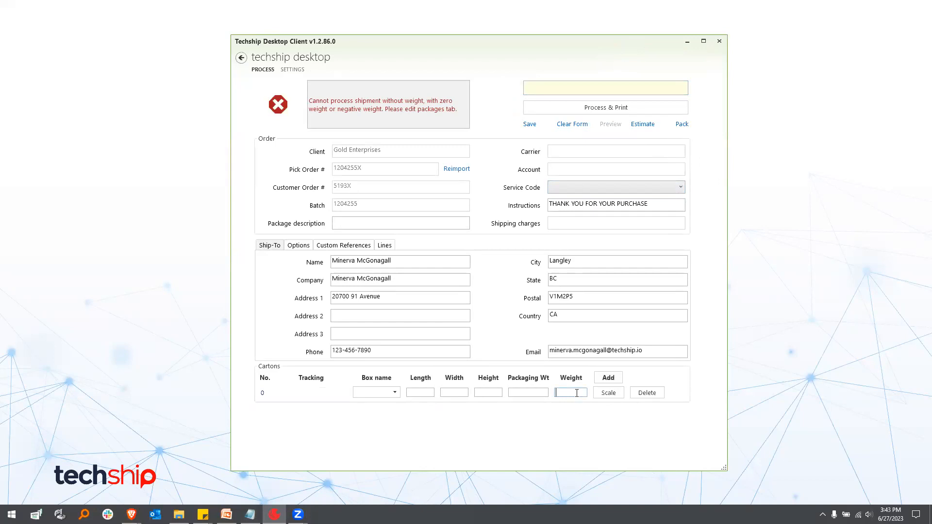
{"action": "type", "text": "5"}
{"action": "left_click", "coordinate": [426, 395]}
{"action": "left_click", "coordinate": [641, 126]}
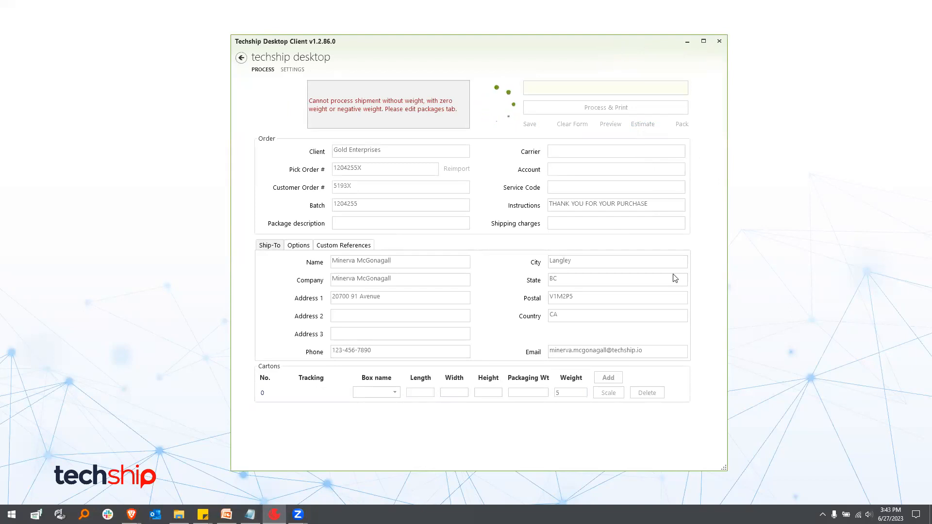
{"action": "left_click", "coordinate": [656, 190]}
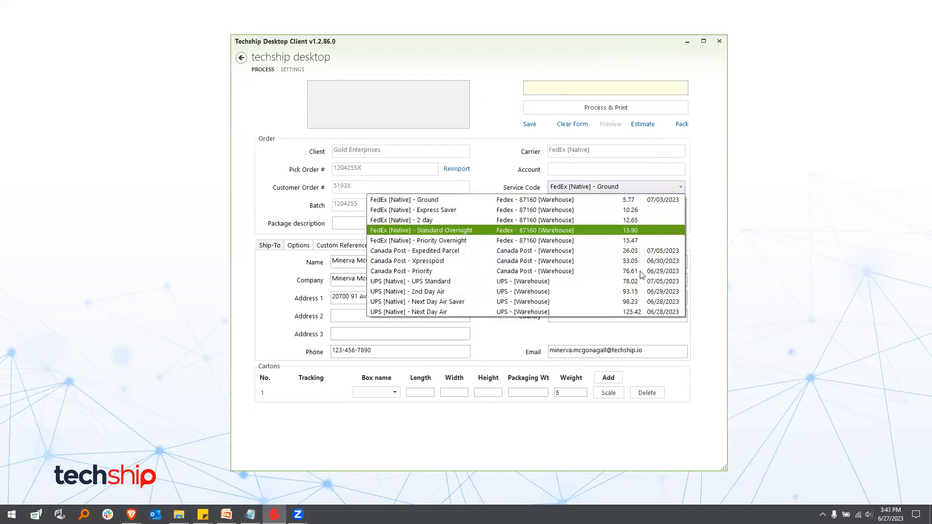
Step: Examine the service code sort mode choices in the settings and the current ordering of the order's service list
{"action": "left_click", "coordinate": [300, 71]}
{"action": "left_click", "coordinate": [302, 71]}
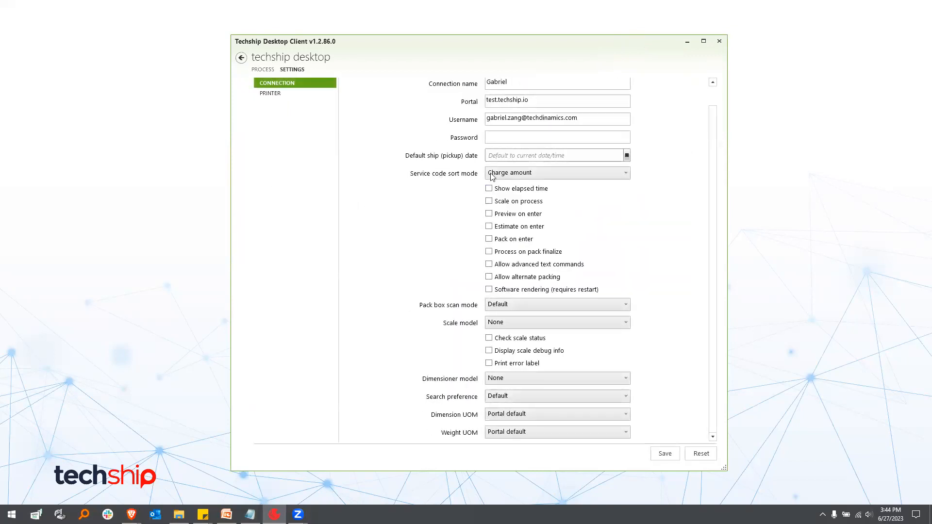
{"action": "left_click", "coordinate": [533, 173]}
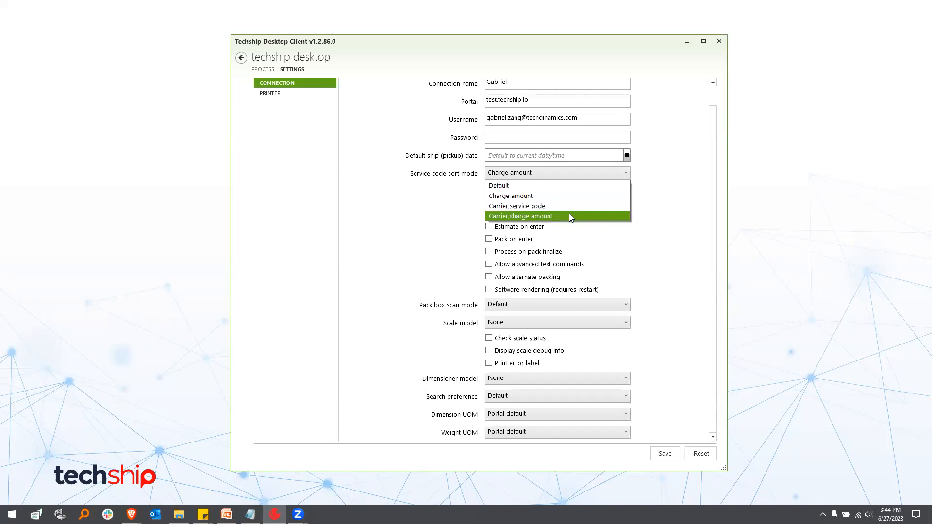
{"action": "left_click", "coordinate": [268, 71]}
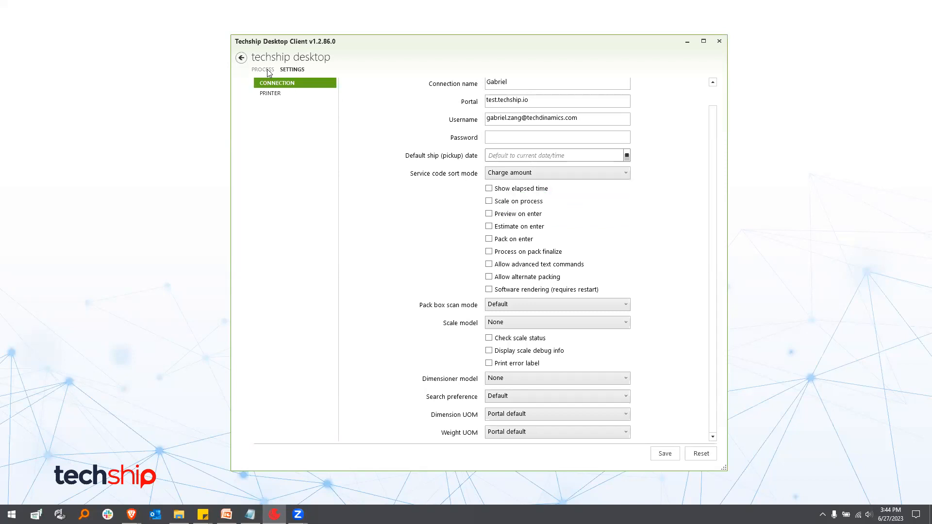
{"action": "left_click", "coordinate": [267, 69]}
{"action": "left_click", "coordinate": [649, 187]}
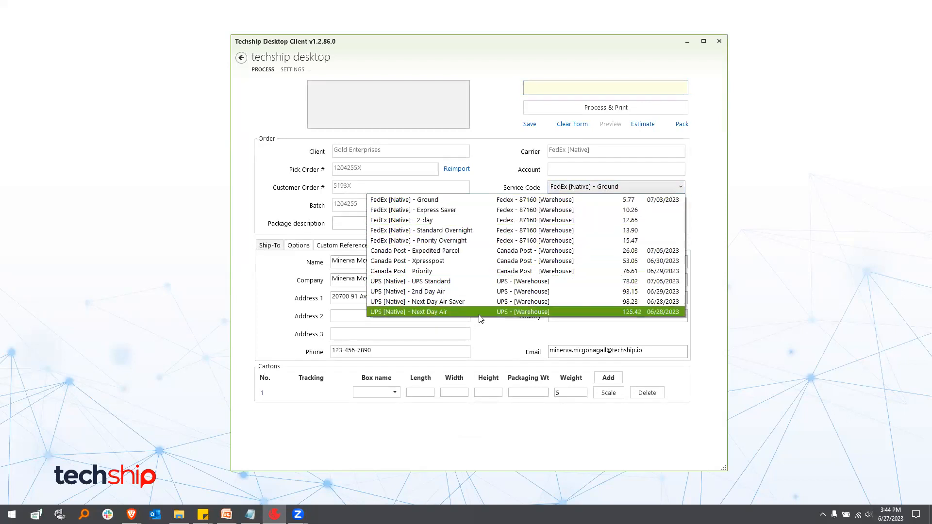
Step: Save the service code sort mode as Carrier,service code, and re-estimate the order to view its service list
{"action": "left_click", "coordinate": [293, 69]}
{"action": "left_click", "coordinate": [293, 70]}
{"action": "left_click", "coordinate": [596, 173]}
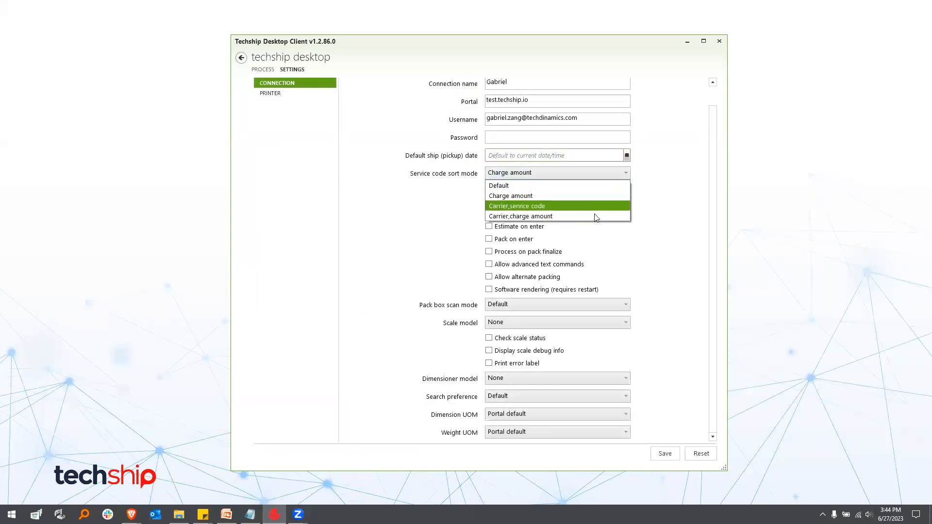
{"action": "left_click", "coordinate": [597, 210]}
{"action": "left_click", "coordinate": [664, 455]}
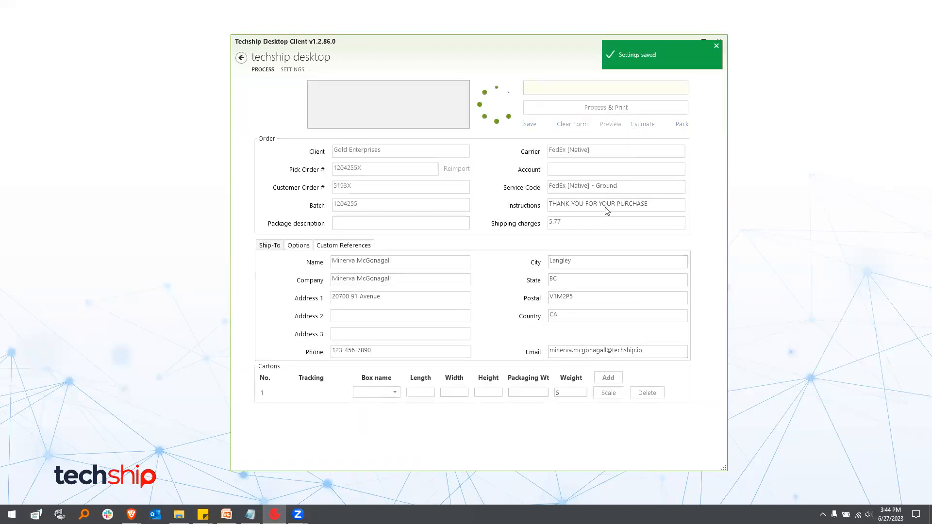
{"action": "left_click", "coordinate": [665, 191]}
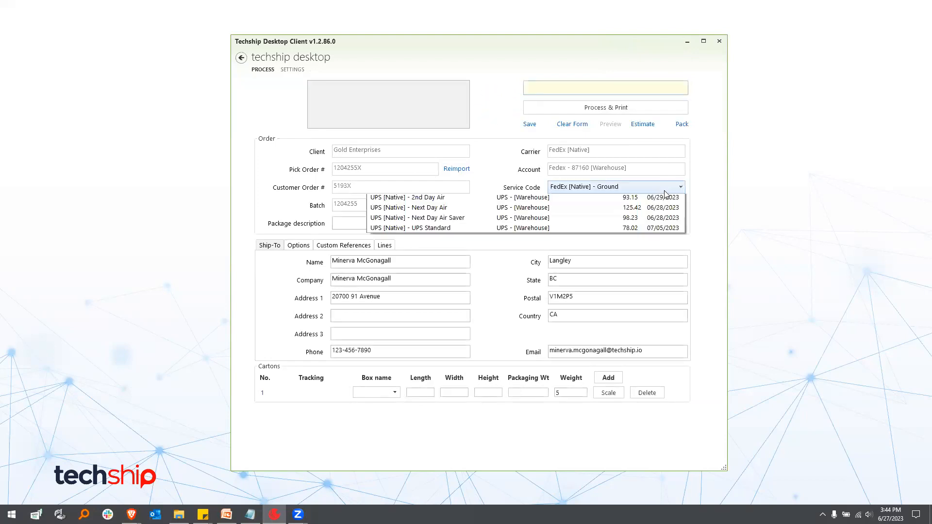
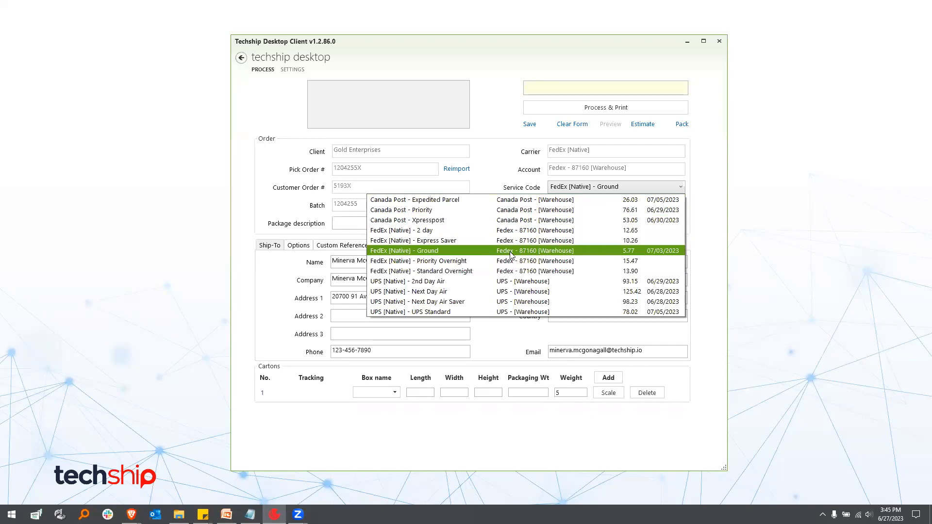
Step: Save the service code sort mode as Charge amount, and toggle the Show elapsed time option on and off
{"action": "left_click", "coordinate": [292, 70]}
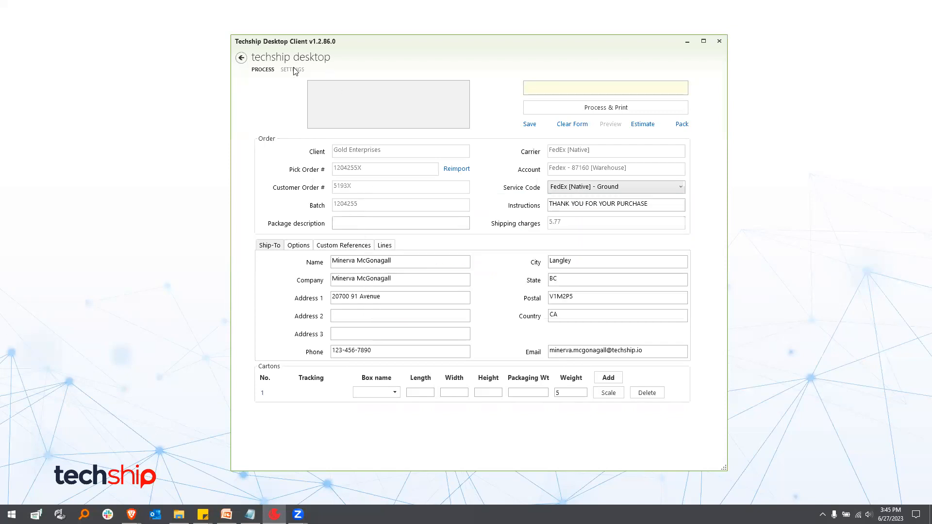
{"action": "left_click", "coordinate": [292, 69]}
{"action": "left_click", "coordinate": [576, 173]}
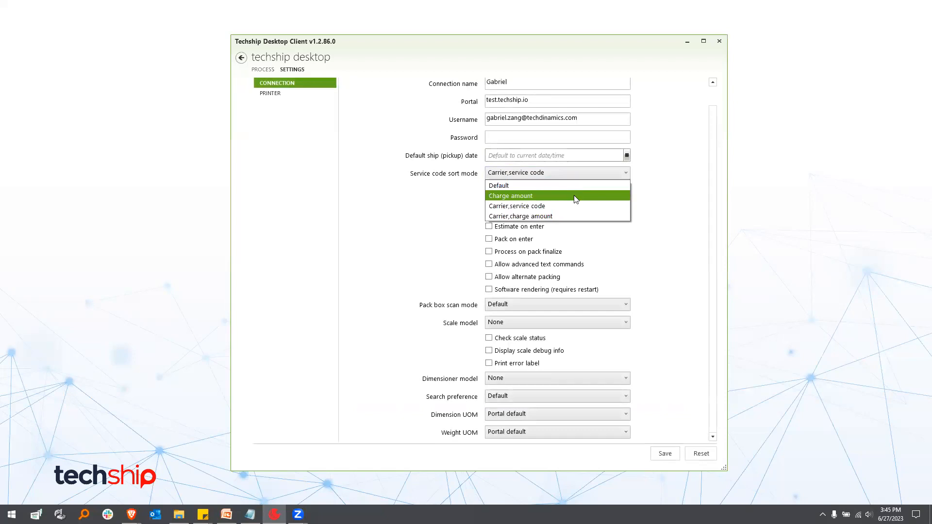
{"action": "left_click", "coordinate": [573, 195]}
{"action": "left_click", "coordinate": [666, 455]}
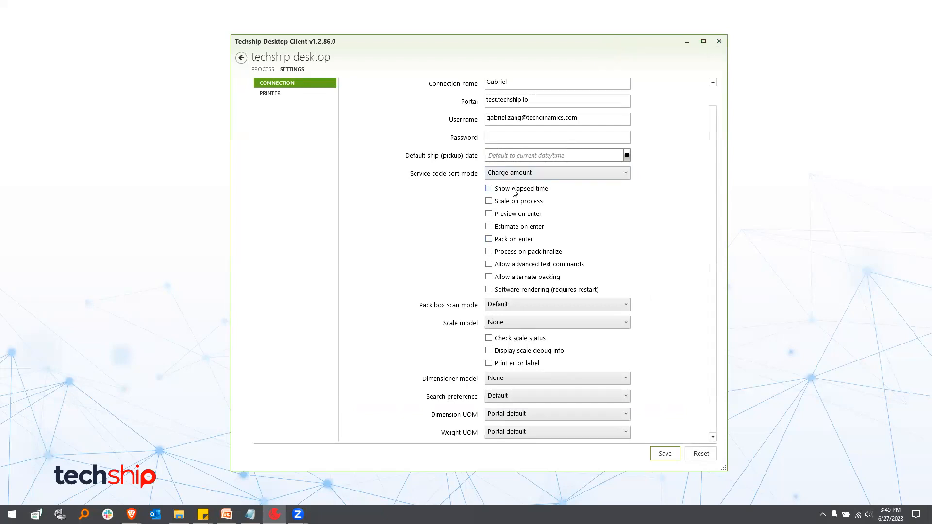
{"action": "left_click", "coordinate": [514, 189]}
{"action": "left_click", "coordinate": [515, 190]}
Step: Check the carton's Scale control on the order, and enable Scale on process in the connection settings
{"action": "left_click", "coordinate": [256, 71]}
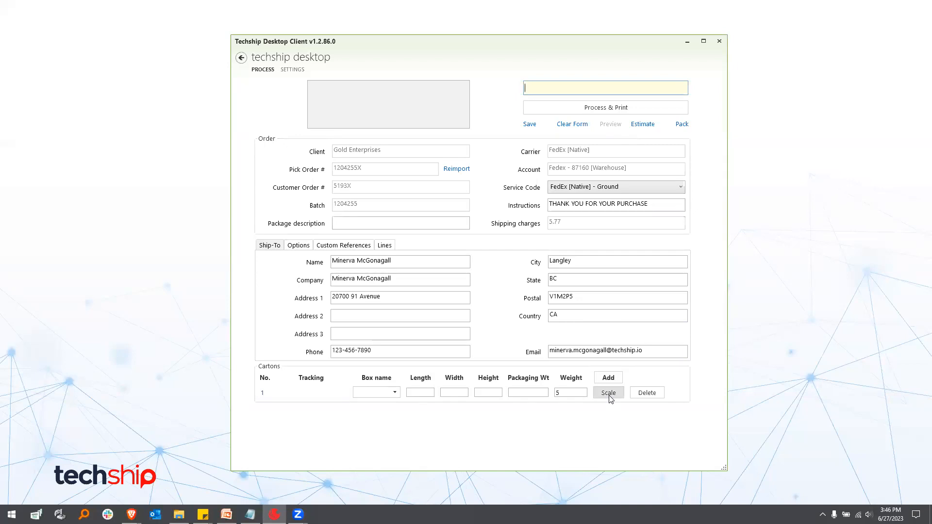
{"action": "left_click", "coordinate": [300, 70]}
{"action": "left_click", "coordinate": [511, 202]}
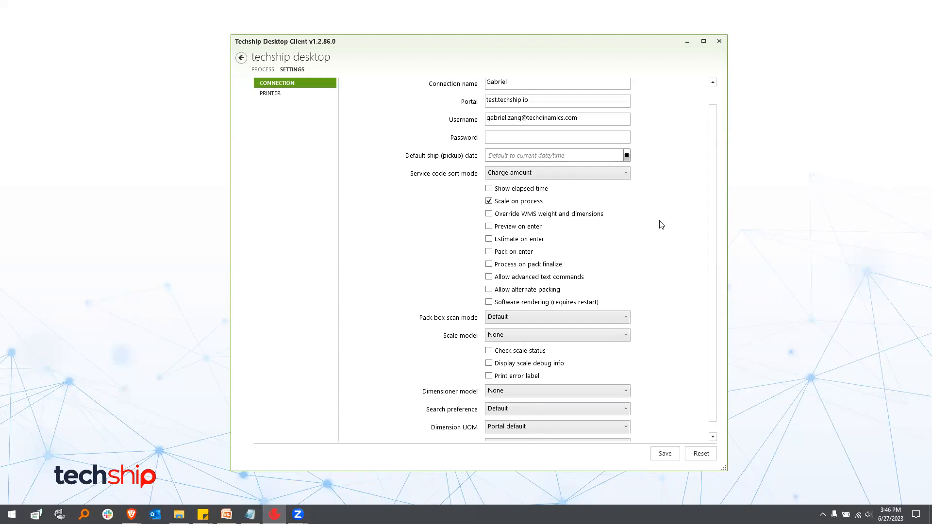
Step: Try out the Override WMS weight and dimensions and Preserve scaled weight and dimensions options, switching them on and off
{"action": "left_click", "coordinate": [589, 218]}
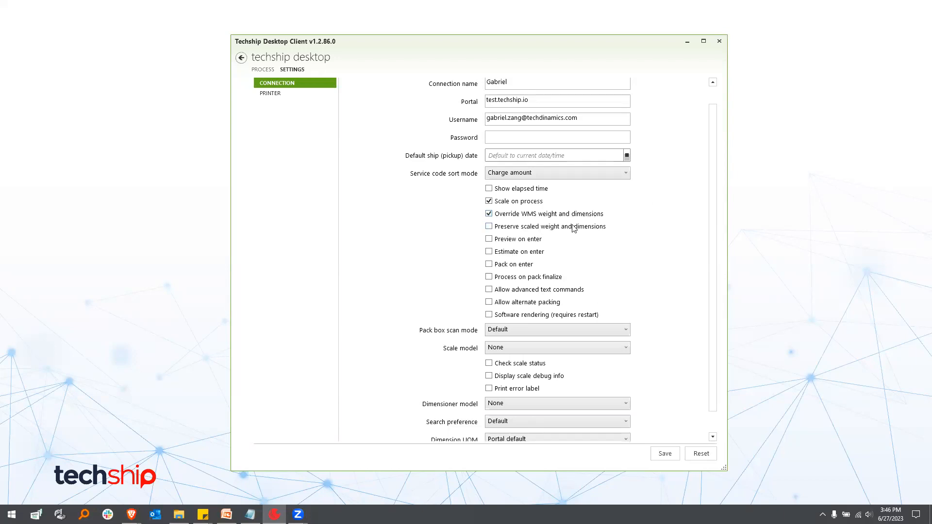
{"action": "left_click", "coordinate": [569, 227]}
{"action": "left_click", "coordinate": [585, 218]}
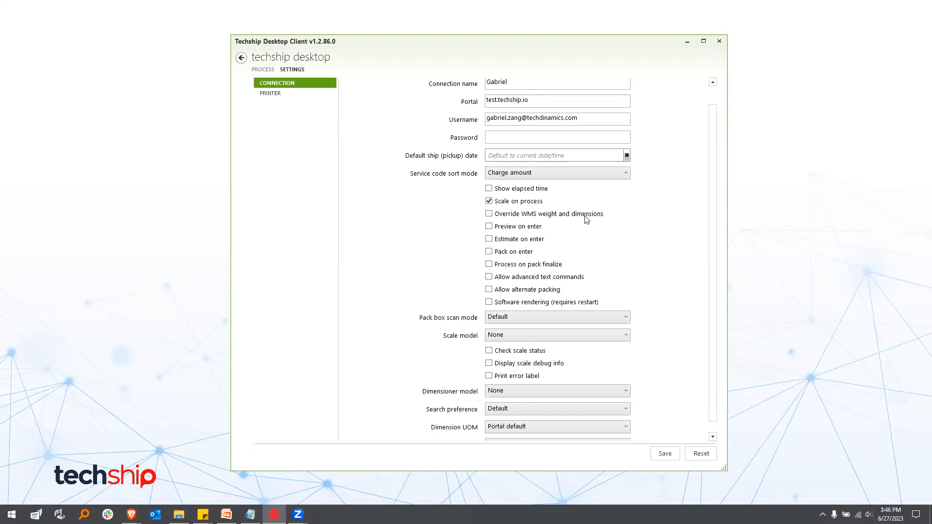
{"action": "left_click", "coordinate": [578, 219]}
{"action": "left_click", "coordinate": [578, 227]}
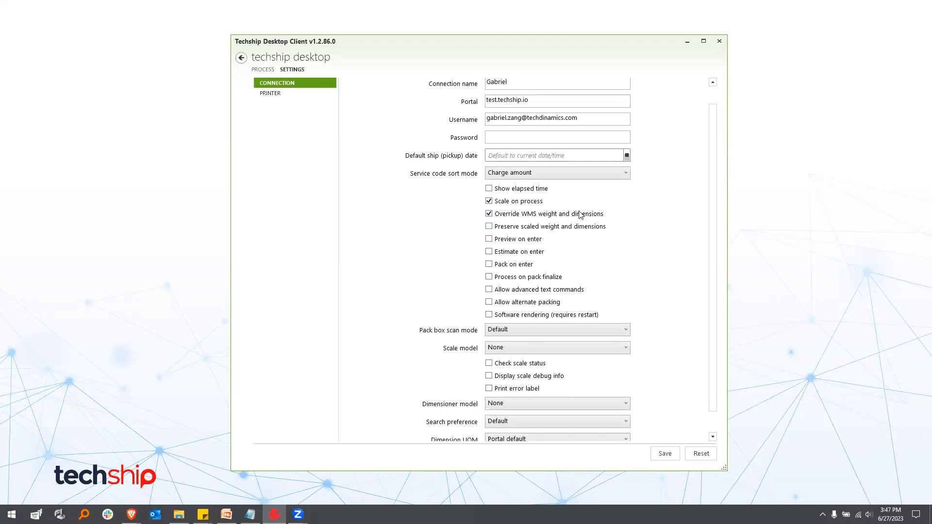
{"action": "left_click", "coordinate": [581, 214]}
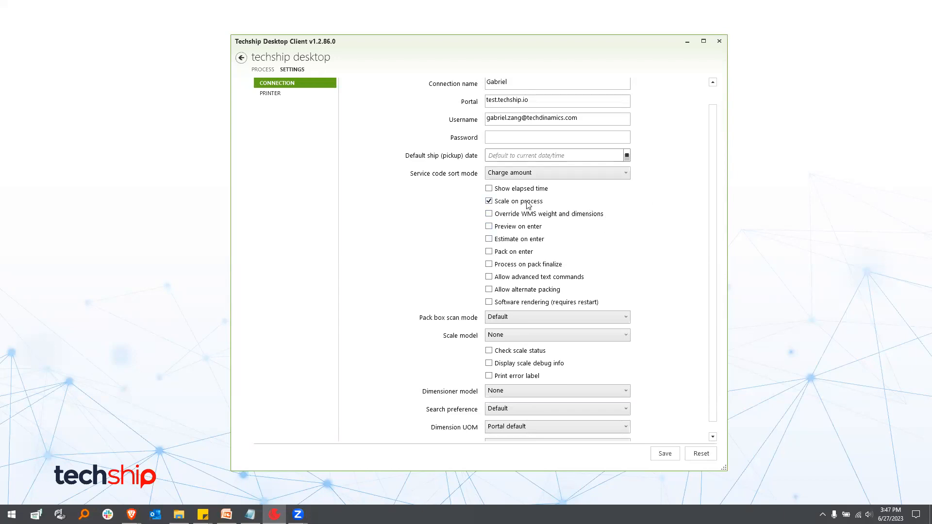
Step: Disable Scale on process, enable Preview on enter, and check the matching Preview command on the order form
{"action": "left_click", "coordinate": [489, 202]}
{"action": "left_click", "coordinate": [489, 214]}
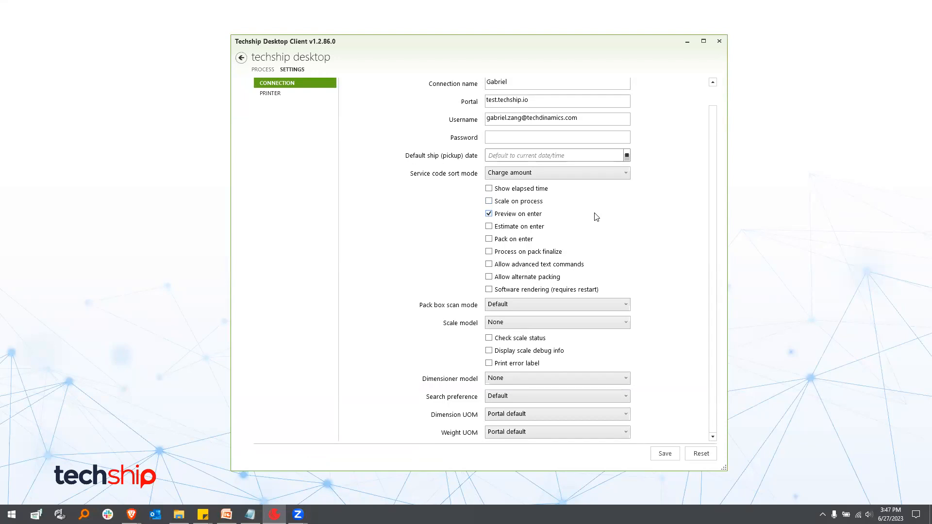
{"action": "left_click", "coordinate": [252, 70]}
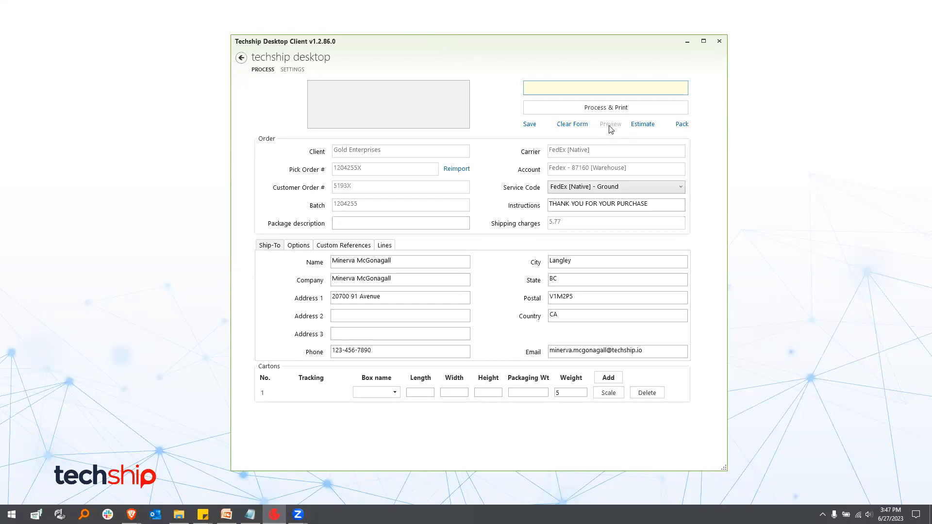
{"action": "left_click", "coordinate": [294, 70]}
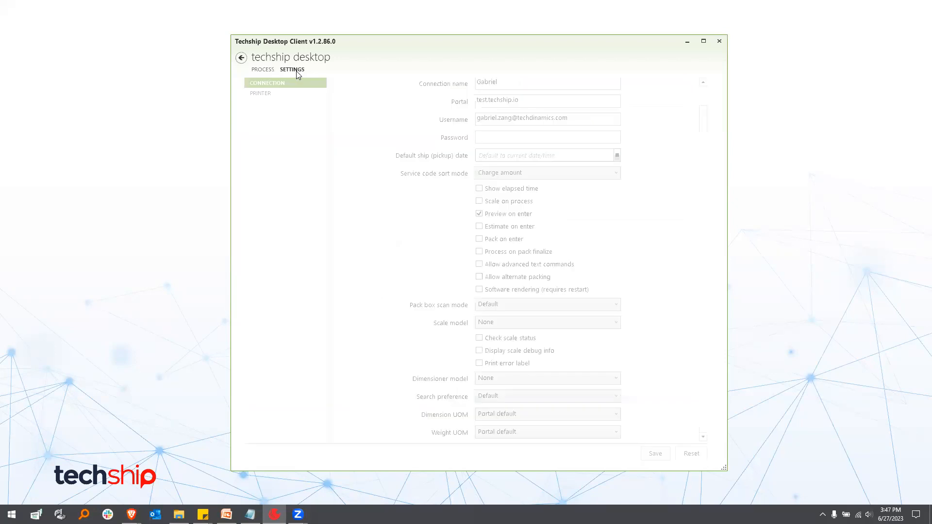
Step: Replace Preview on enter with Estimate on enter and in turn with Pack on enter, checking the Pack command on the order form
{"action": "left_click", "coordinate": [537, 215]}
{"action": "left_click", "coordinate": [534, 227]}
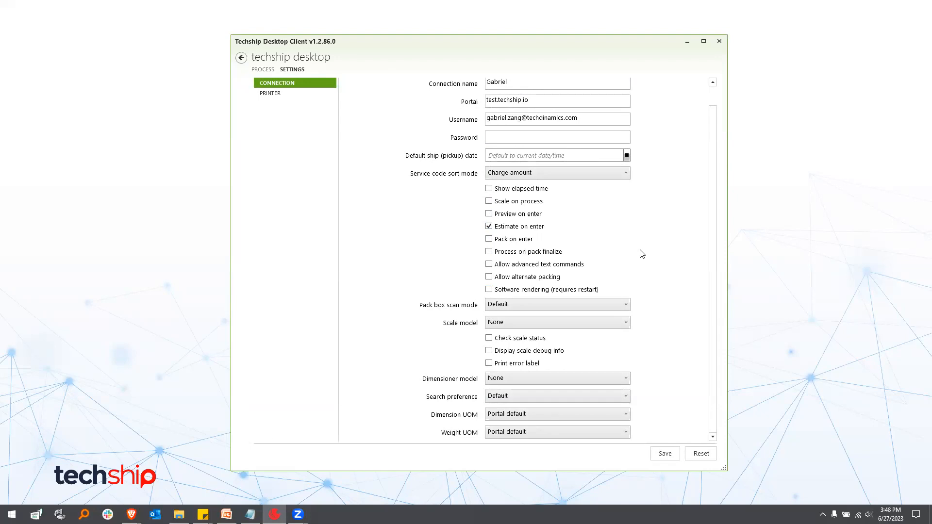
{"action": "left_click", "coordinate": [508, 241]}
{"action": "left_click", "coordinate": [516, 228]}
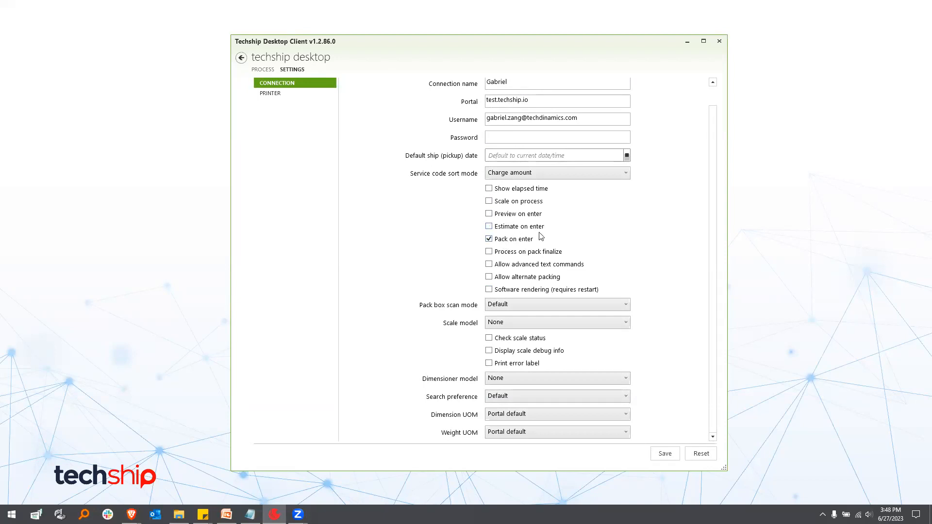
{"action": "left_click", "coordinate": [266, 70]}
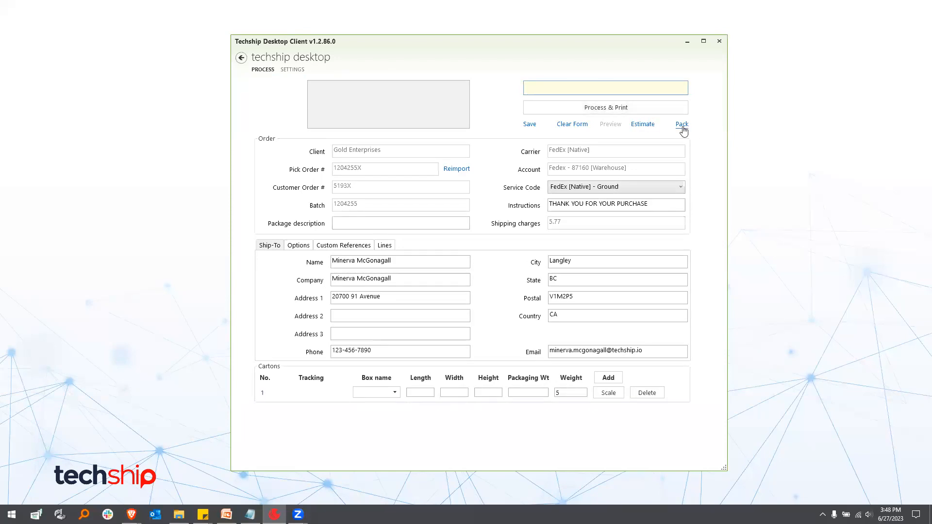
{"action": "left_click", "coordinate": [295, 70]}
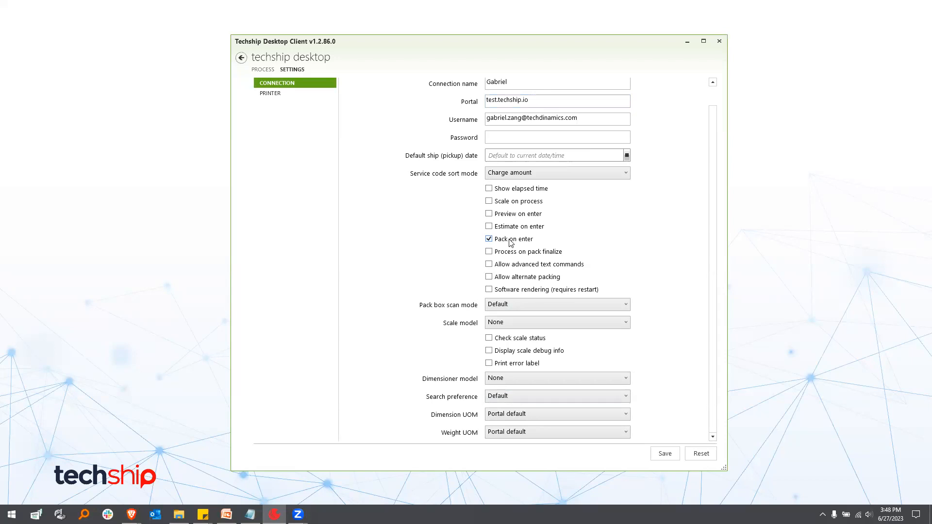
Step: Disable Pack on enter, and try out Process on pack finalize and Allow advanced text commands by switching each on and off
{"action": "left_click", "coordinate": [511, 253]}
{"action": "left_click", "coordinate": [515, 242]}
{"action": "left_click", "coordinate": [547, 252]}
{"action": "left_click", "coordinate": [574, 265]}
{"action": "left_click", "coordinate": [562, 267]}
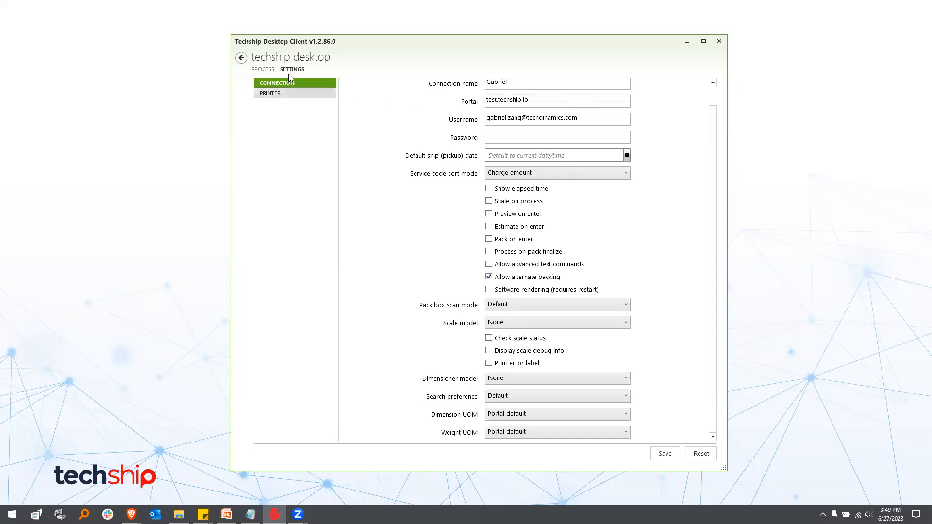
Step: Examine the order's carton section in relation to the Allow alternate packing setting
{"action": "left_click", "coordinate": [270, 70]}
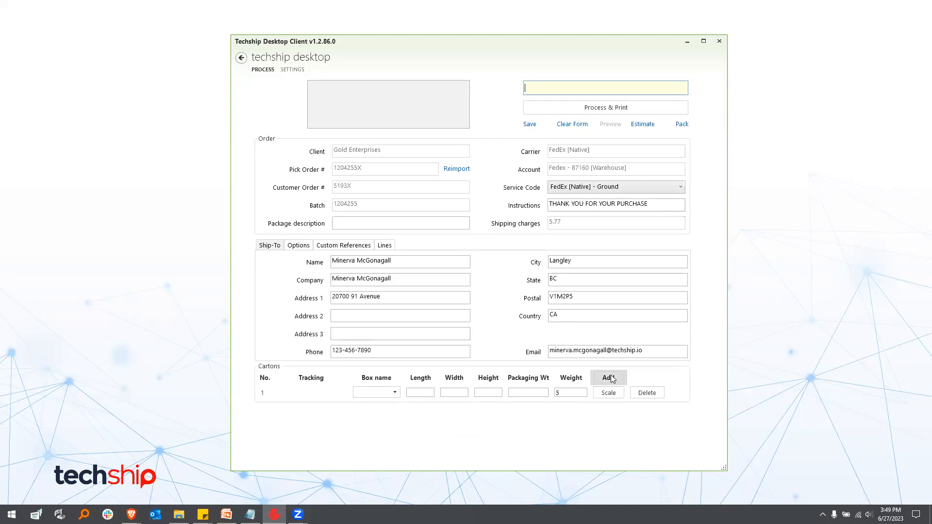
{"action": "left_click", "coordinate": [293, 70]}
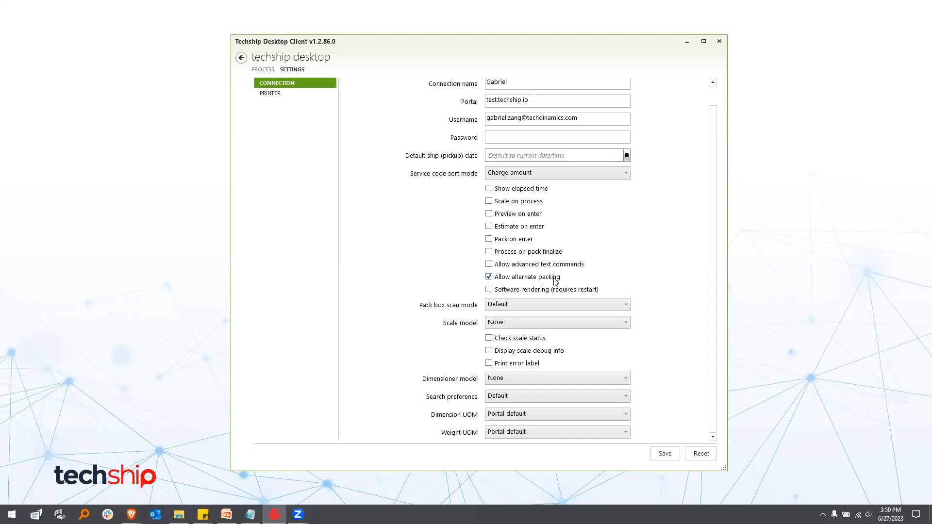
{"action": "left_click", "coordinate": [268, 71]}
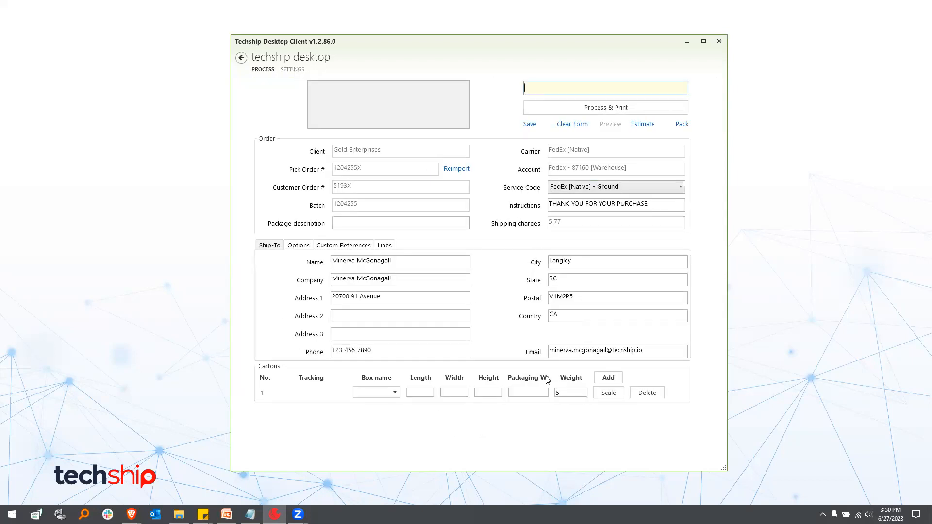
{"action": "left_click", "coordinate": [295, 71]}
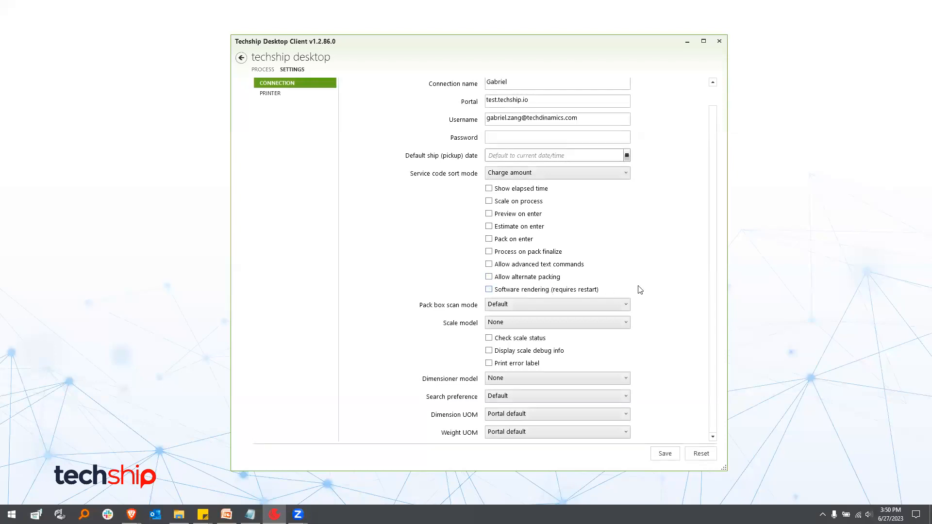
Step: Review the available choices for Pack box scan mode and Scale model in the connection settings
{"action": "left_click", "coordinate": [519, 302]}
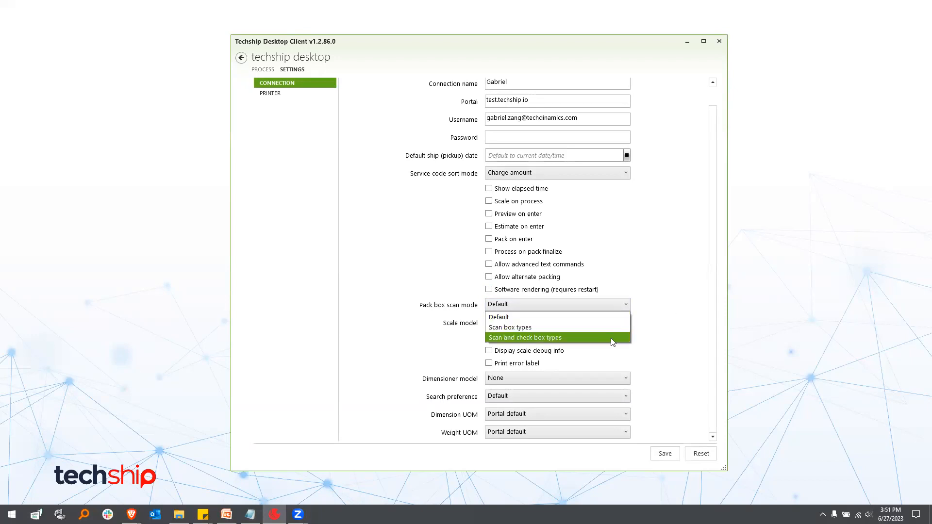
{"action": "left_click", "coordinate": [679, 355]}
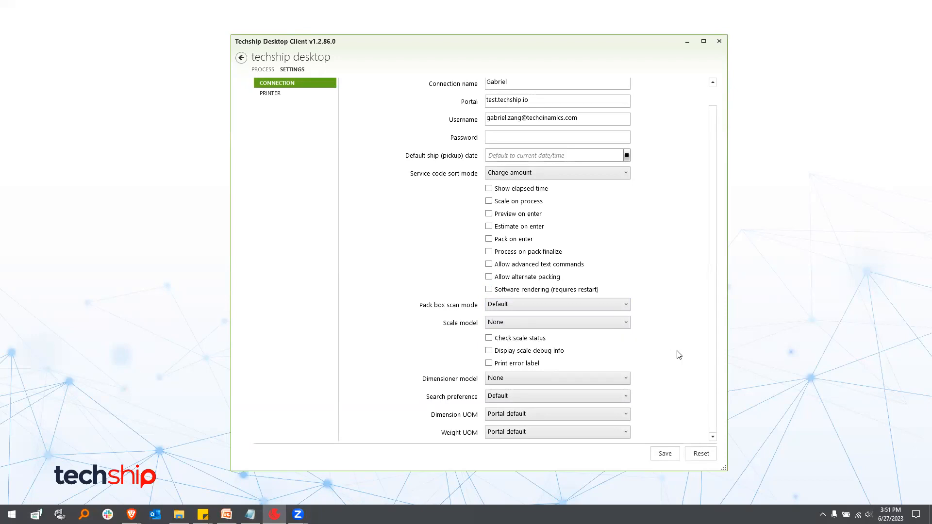
{"action": "left_click", "coordinate": [622, 328]}
{"action": "left_click", "coordinate": [620, 324]}
{"action": "left_click", "coordinate": [611, 322]}
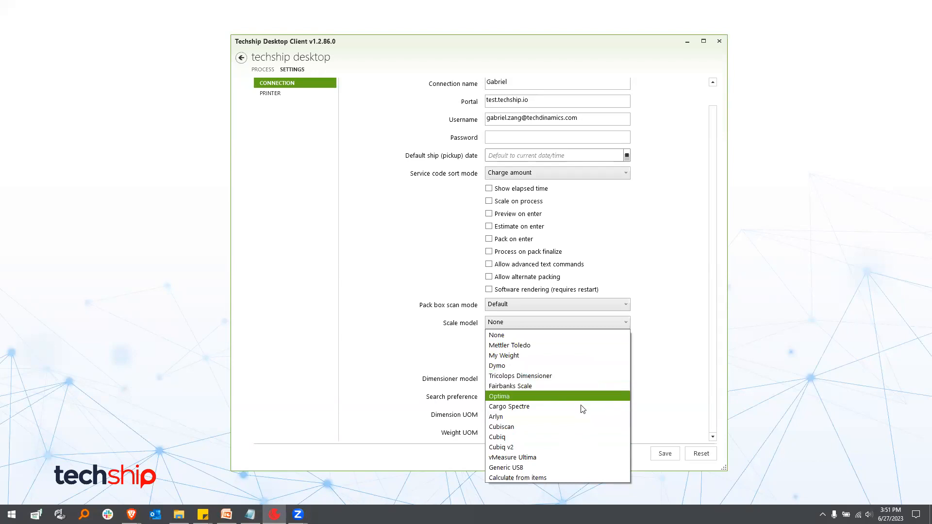
{"action": "left_click", "coordinate": [681, 354]}
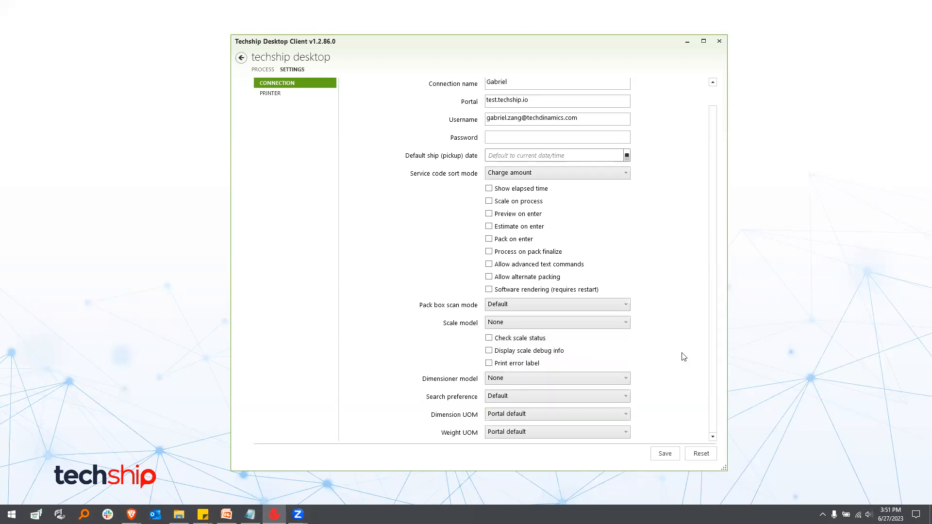
{"action": "left_click", "coordinate": [626, 325]}
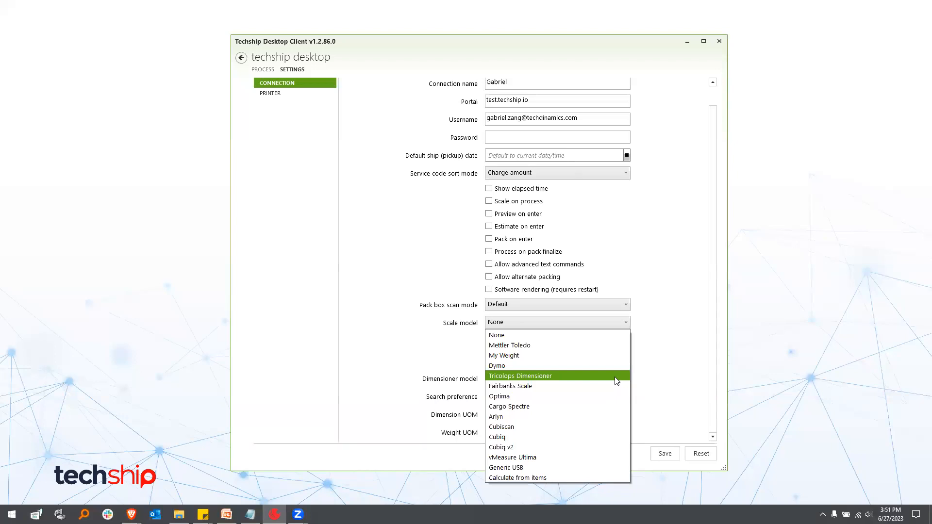
{"action": "left_click", "coordinate": [691, 359]}
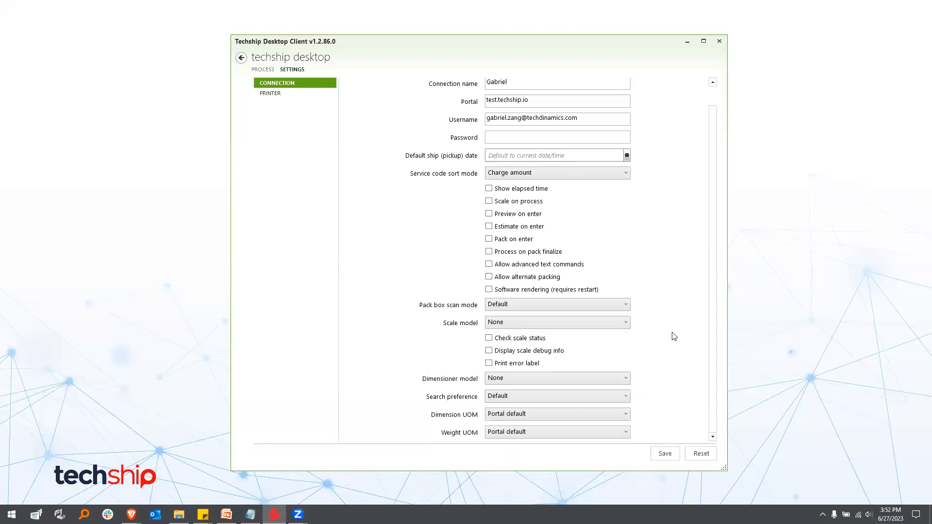
Step: Try out Dymo and My Weight as the scale model
{"action": "left_click", "coordinate": [597, 322]}
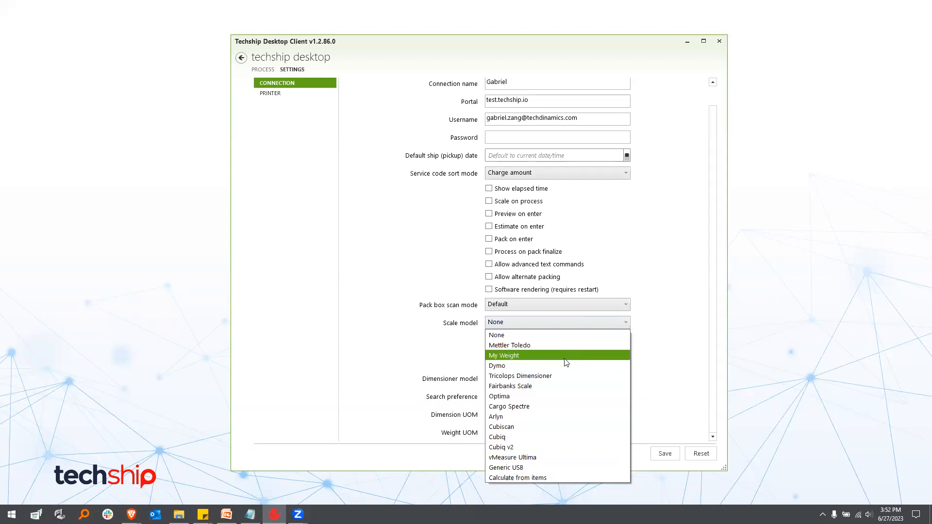
{"action": "left_click", "coordinate": [530, 365]}
{"action": "left_click", "coordinate": [620, 324]}
{"action": "left_click", "coordinate": [617, 325]}
{"action": "left_click", "coordinate": [616, 325]}
{"action": "left_click", "coordinate": [604, 356]}
Step: Set the scale model to Generic USB and go through its vendor id (VID) and product id (PID) fields
{"action": "left_click", "coordinate": [610, 321]}
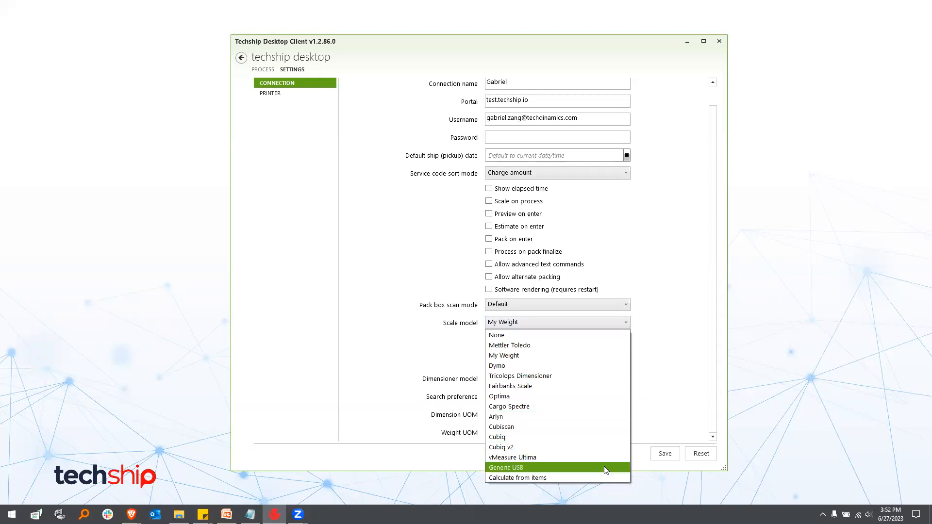
{"action": "left_click", "coordinate": [574, 467]}
{"action": "left_click", "coordinate": [555, 346]}
{"action": "key", "text": "Tab"}
{"action": "scroll", "coordinate": [645, 344], "scroll_direction": "down", "scroll_amount": 1}
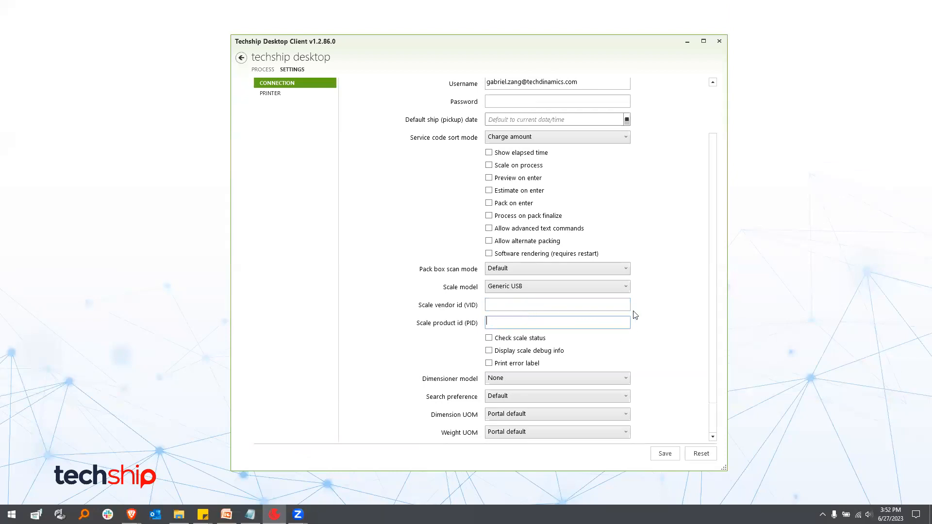
Step: Change the scale model to Mettler Toledo, and reset it to None
{"action": "left_click", "coordinate": [616, 290]}
{"action": "left_click", "coordinate": [591, 312]}
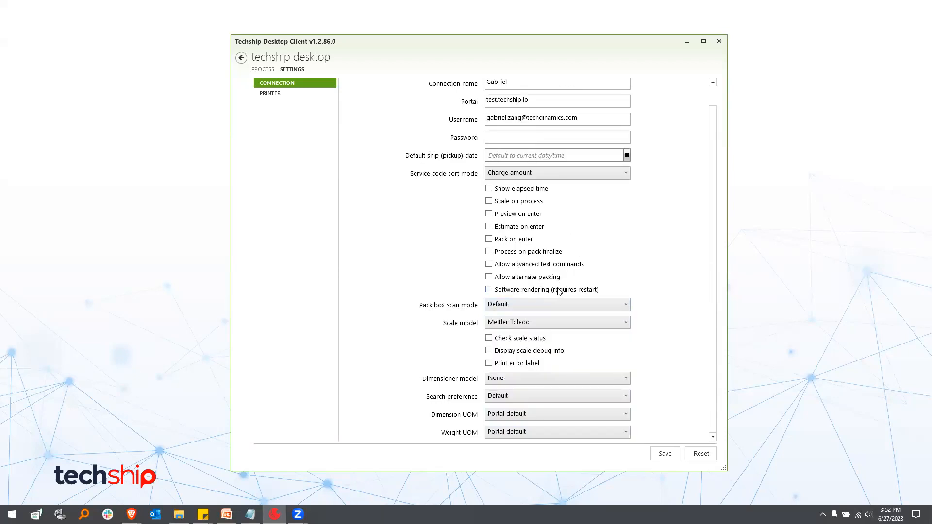
{"action": "left_click", "coordinate": [626, 323]}
{"action": "left_click", "coordinate": [583, 334]}
Step: Review the Dimensioner model and Search preference choices, keeping the search preference at Default
{"action": "left_click", "coordinate": [510, 380]}
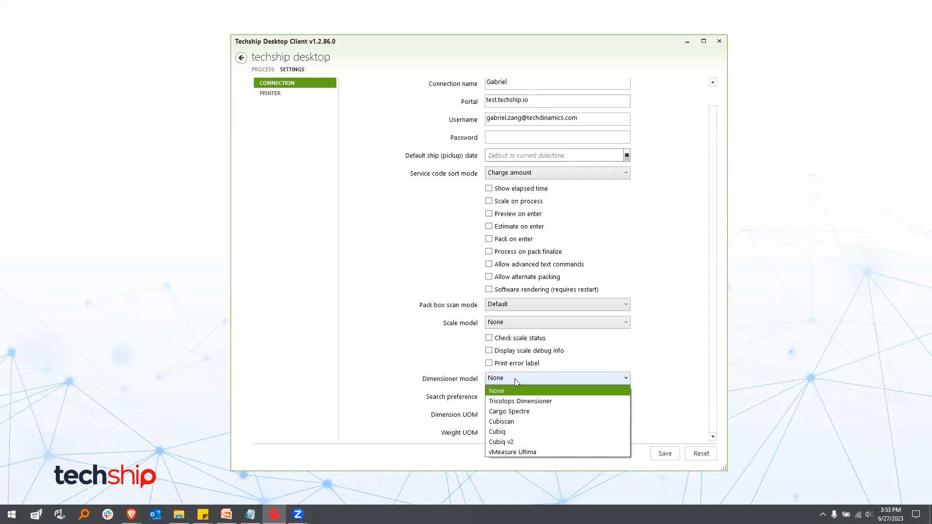
{"action": "left_click", "coordinate": [514, 379]}
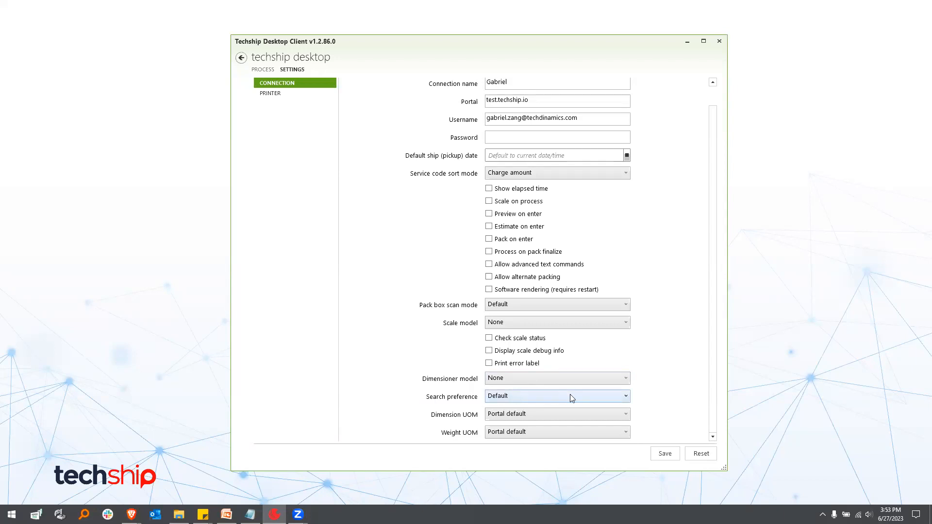
{"action": "left_click", "coordinate": [622, 398]}
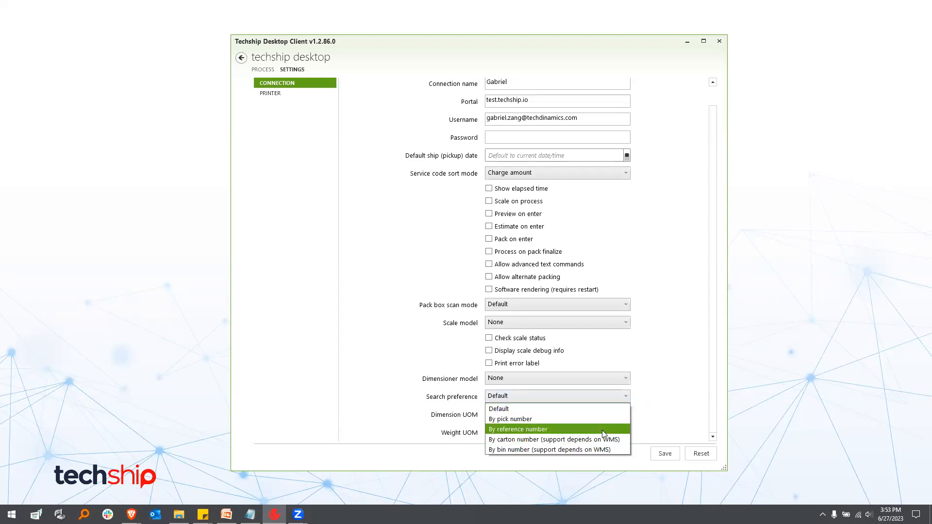
{"action": "left_click", "coordinate": [578, 412]}
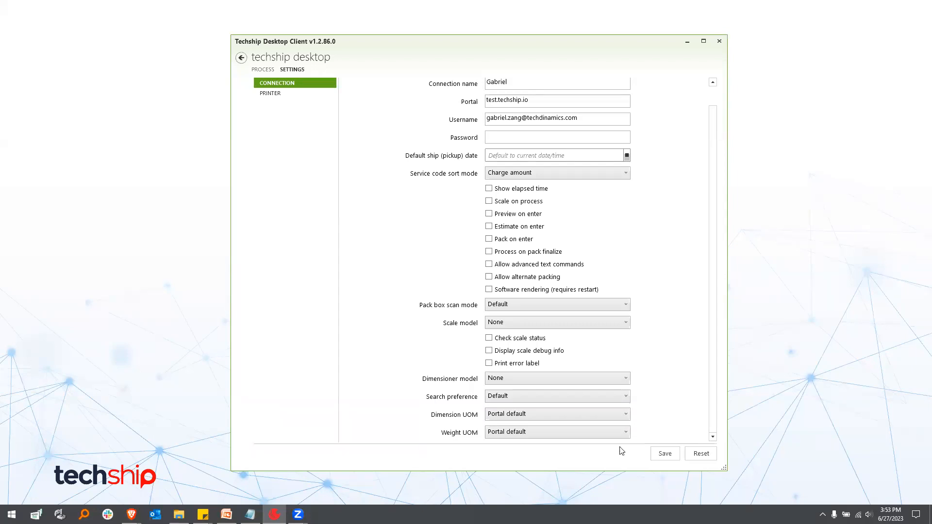
Step: Review the unit choices for Dimension UOM and Weight UOM, keeping both at Portal default
{"action": "left_click", "coordinate": [510, 416]}
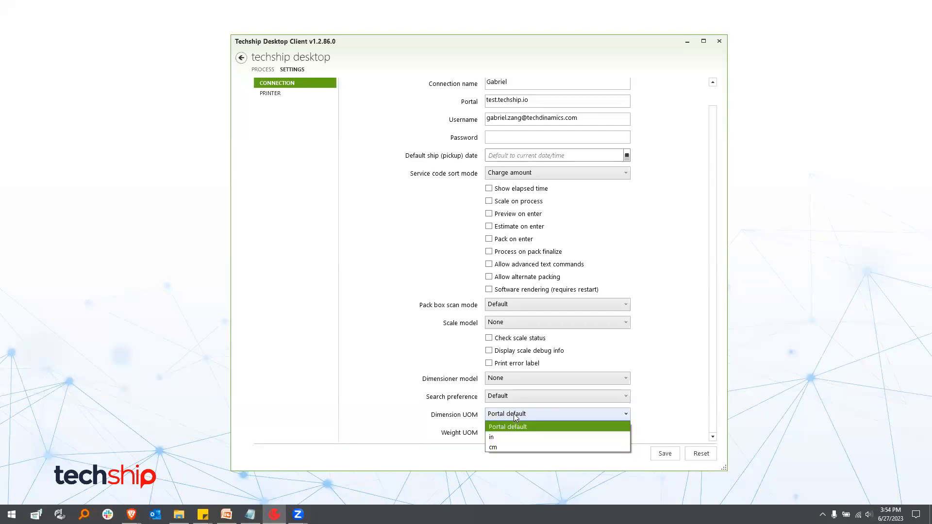
{"action": "left_click", "coordinate": [514, 414]}
{"action": "left_click", "coordinate": [516, 432]}
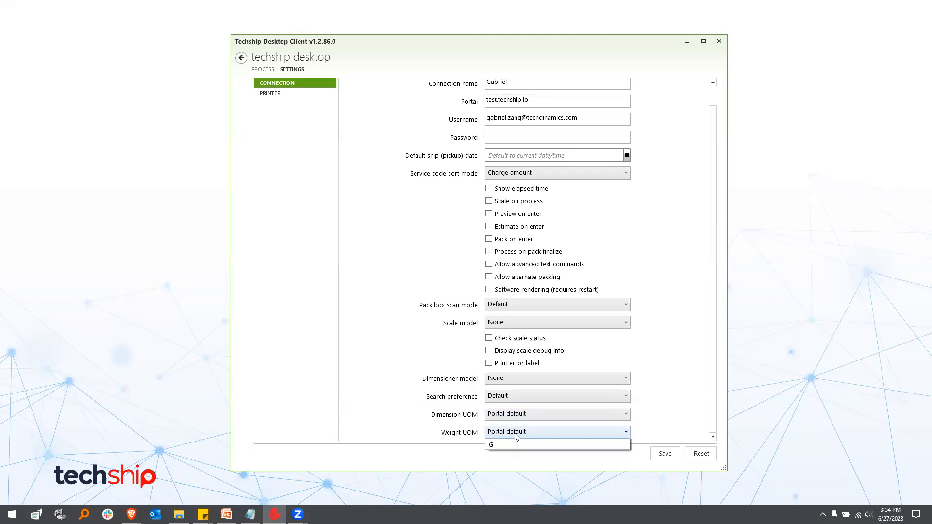
{"action": "left_click", "coordinate": [518, 432]}
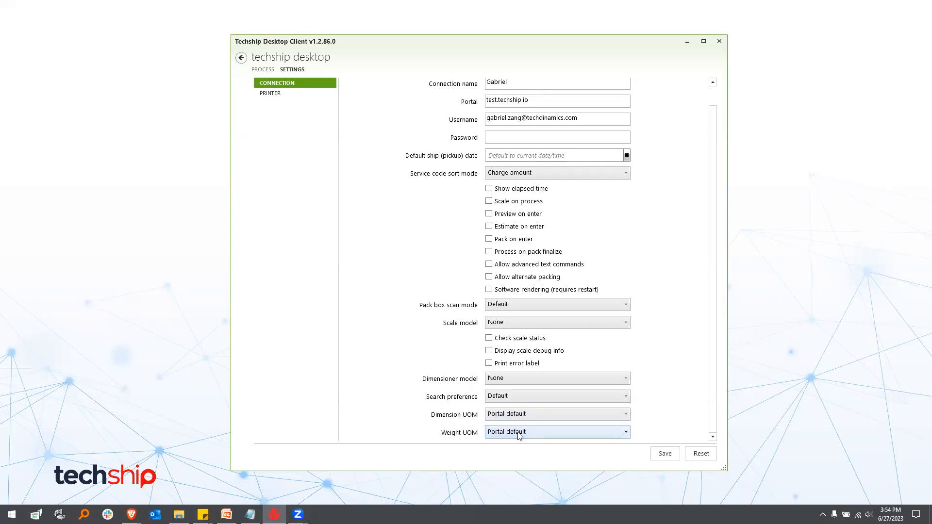
{"action": "left_click", "coordinate": [541, 416]}
{"action": "left_click", "coordinate": [540, 416]}
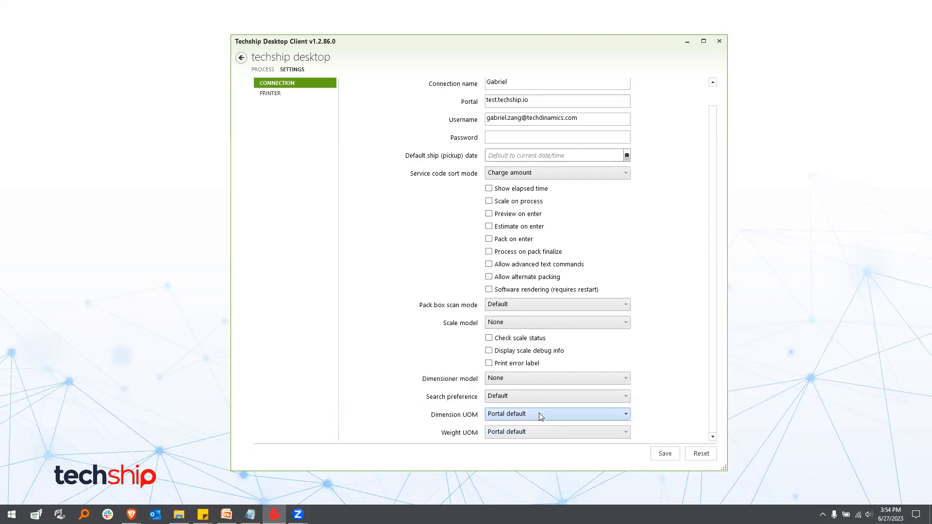
{"action": "left_click", "coordinate": [543, 417]}
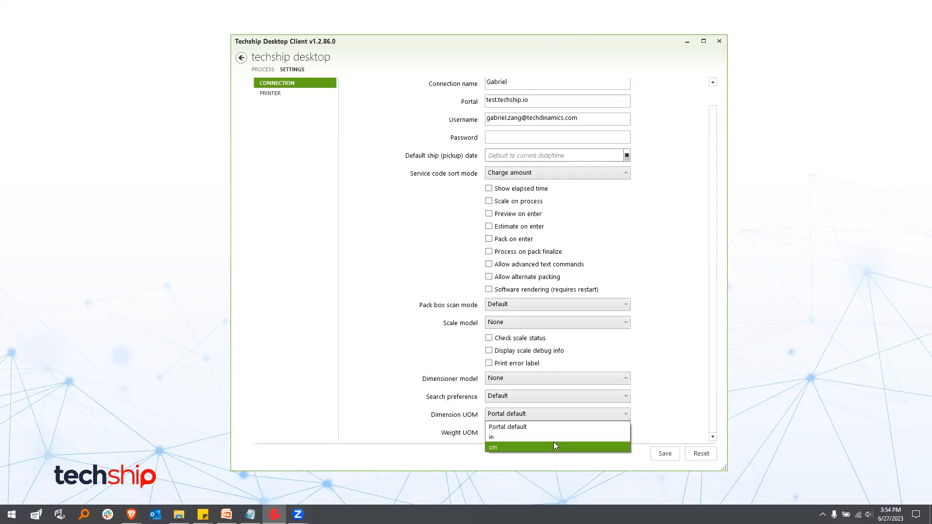
{"action": "left_click", "coordinate": [615, 419]}
{"action": "left_click", "coordinate": [610, 433]}
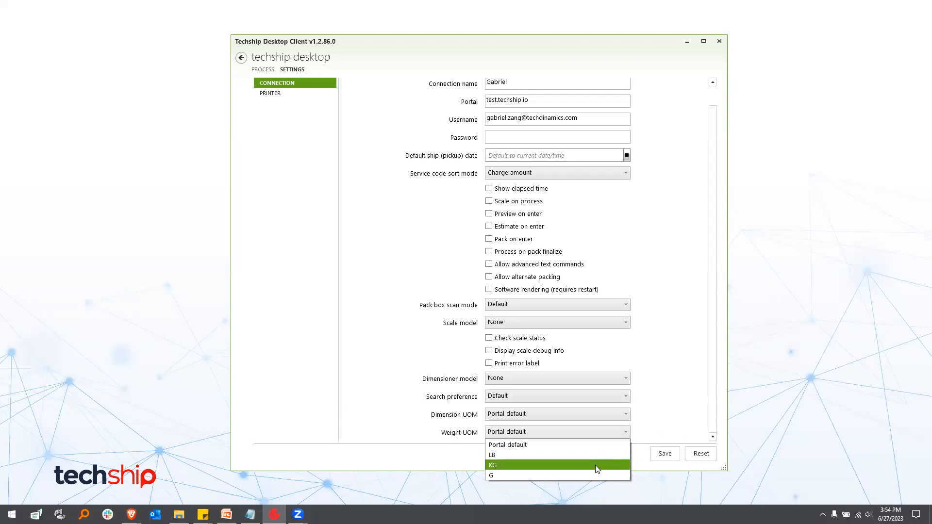
{"action": "left_click", "coordinate": [594, 445]}
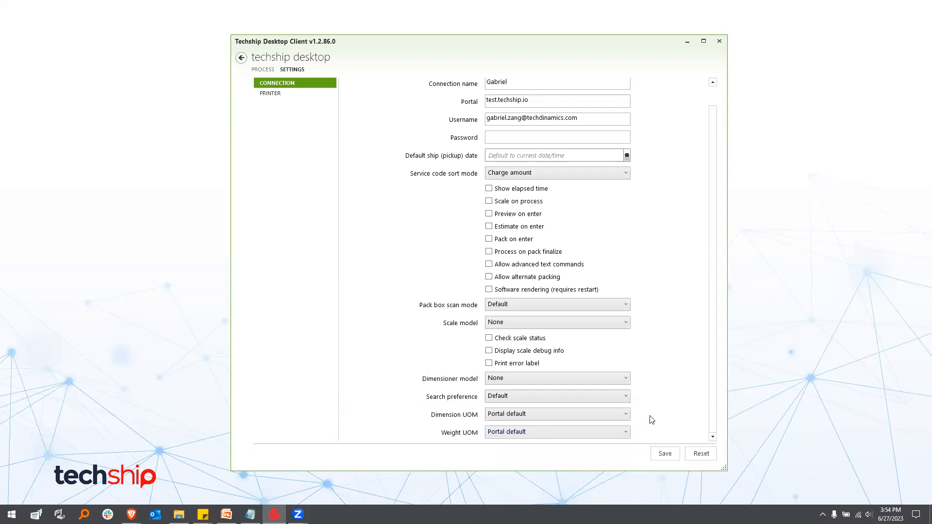
{"action": "left_click", "coordinate": [615, 437]}
{"action": "left_click", "coordinate": [685, 418]}
Step: Examine the printer settings, including the thermal printer's Darkness and Speed values
{"action": "scroll", "coordinate": [378, 202], "scroll_direction": "up", "scroll_amount": 1}
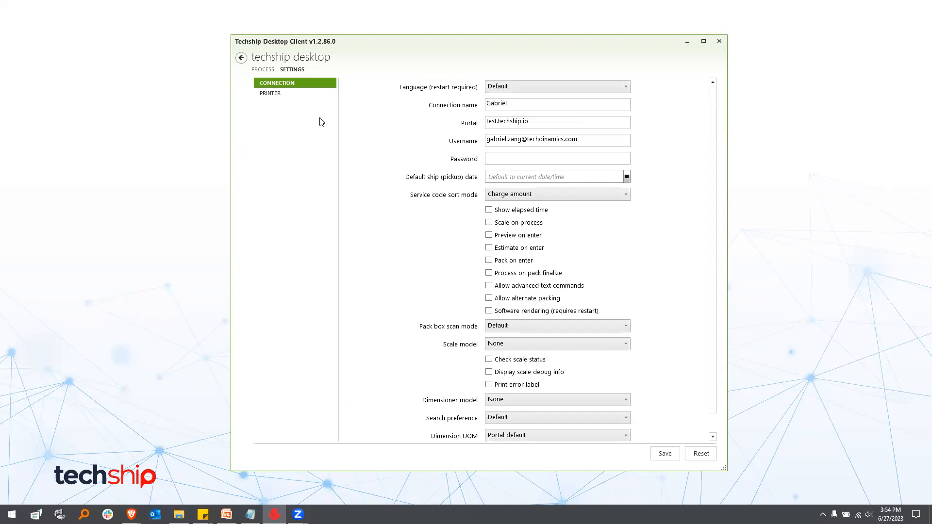
{"action": "left_click", "coordinate": [290, 95]}
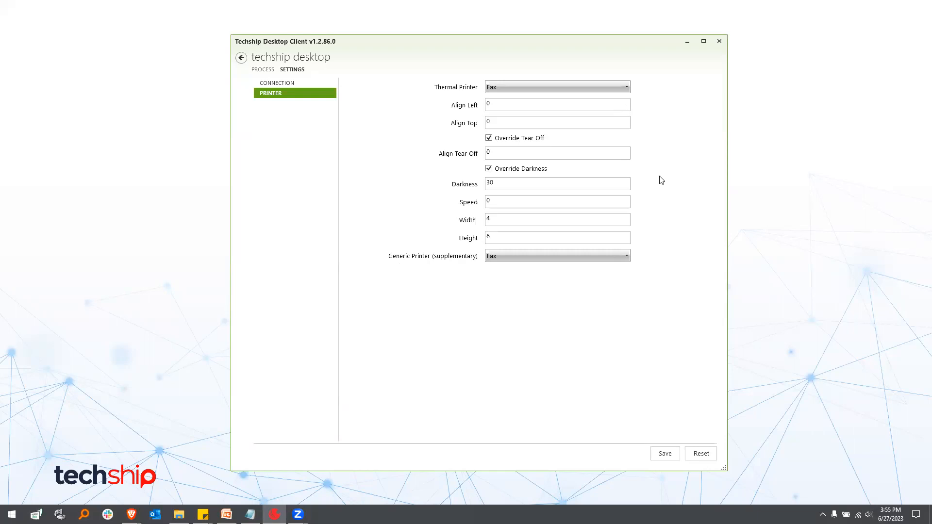
{"action": "double_click", "coordinate": [504, 181]}
{"action": "left_click", "coordinate": [411, 161]}
{"action": "double_click", "coordinate": [535, 200]}
{"action": "left_click", "coordinate": [411, 223]}
Step: Return to the order processing form and clear the loaded order from it
{"action": "left_click", "coordinate": [306, 84]}
{"action": "left_click", "coordinate": [271, 71]}
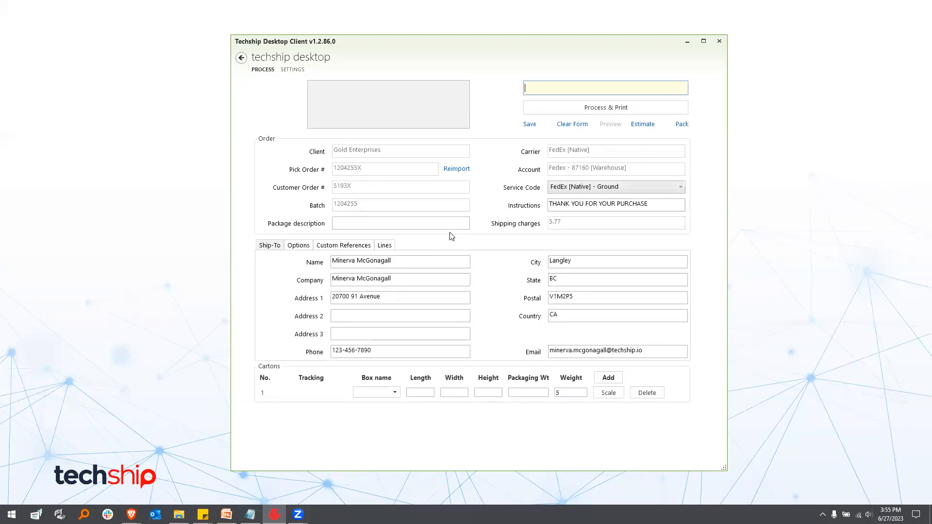
{"action": "left_click", "coordinate": [571, 125]}
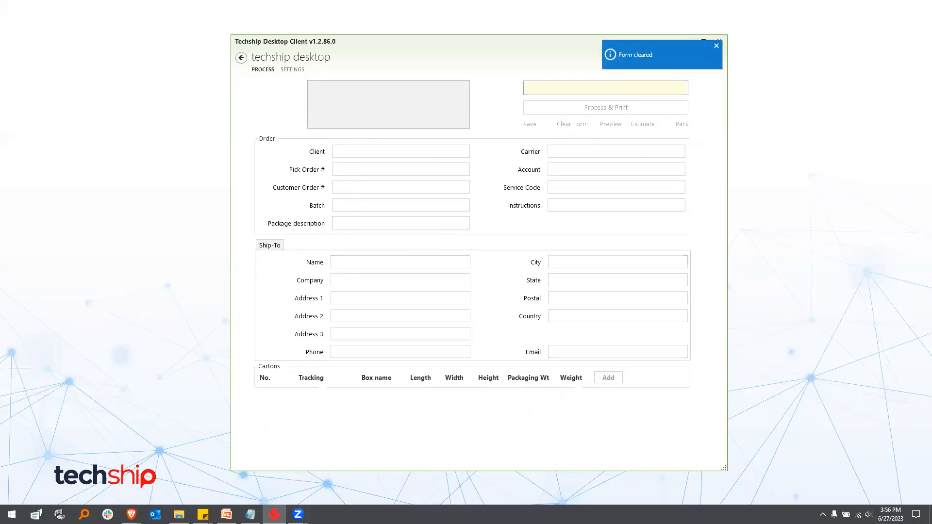
Step: Look up another order by entering its pick order number in the empty processing form
{"action": "key", "text": "alt+Tab"}
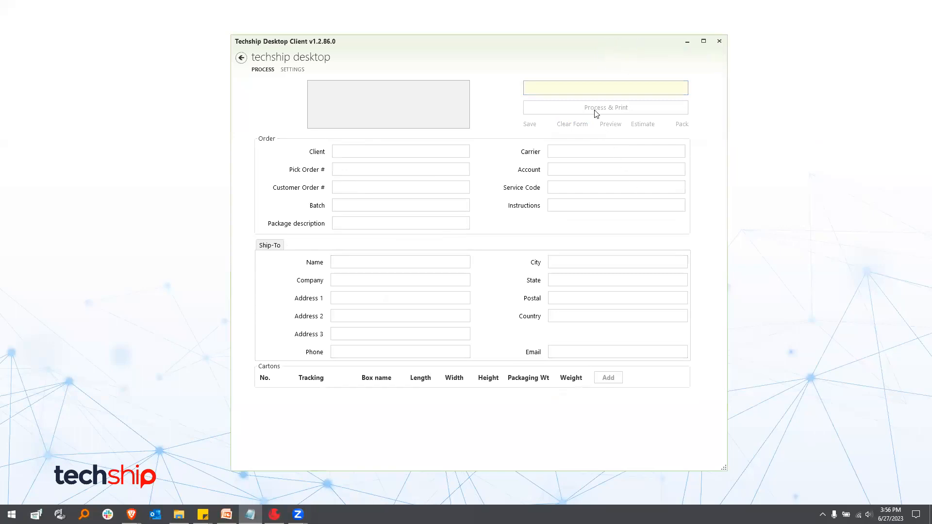
{"action": "left_click", "coordinate": [611, 69]}
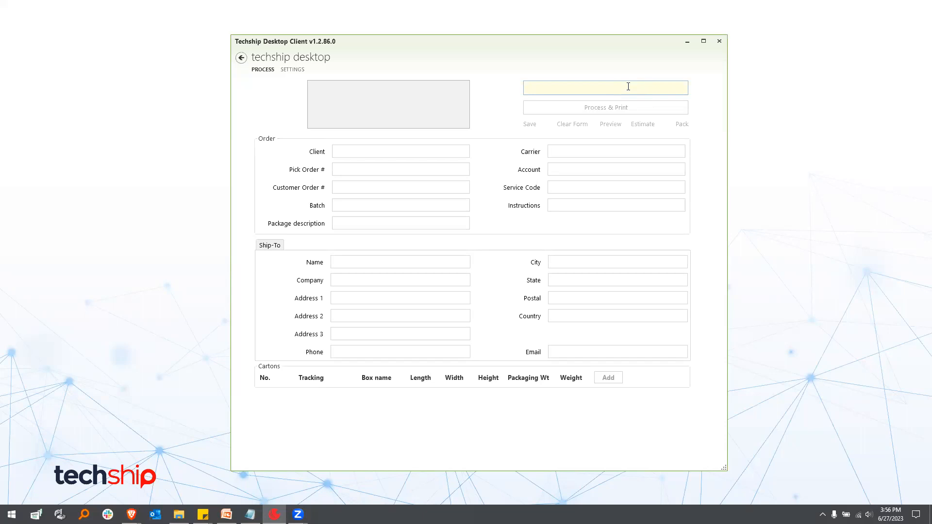
{"action": "type", "text": "1204253X"}
{"action": "left_click", "coordinate": [634, 107]}
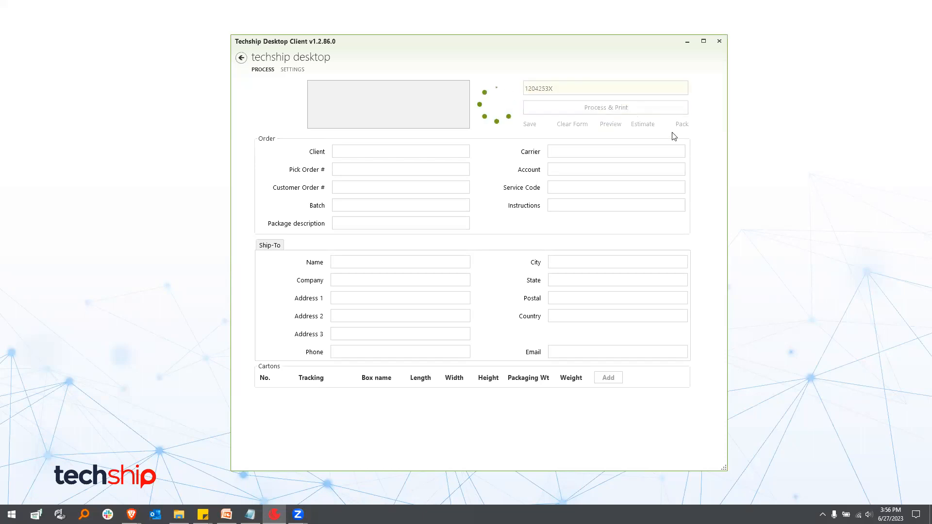